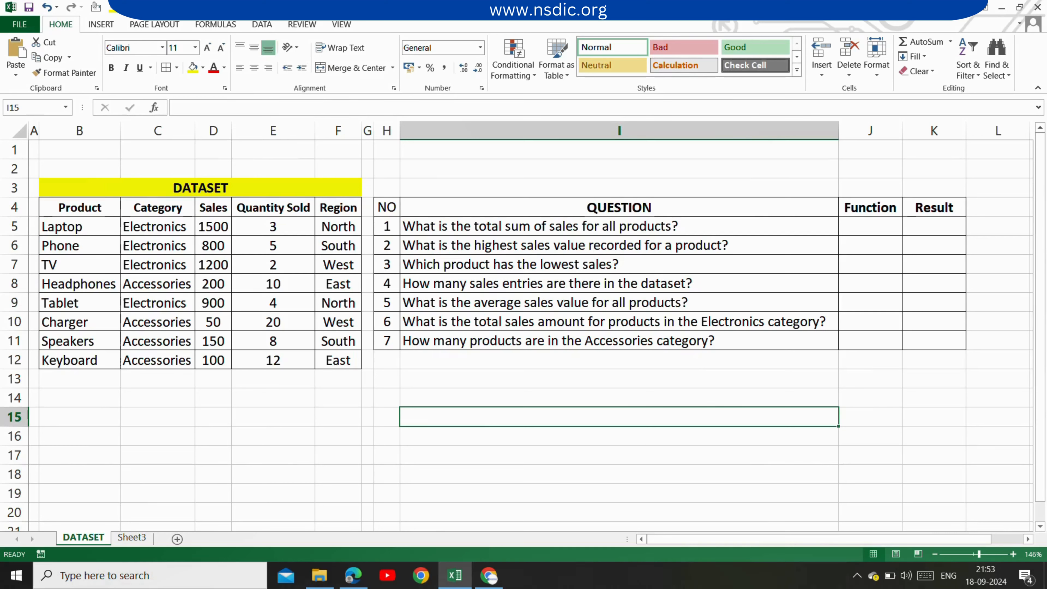
# Step: For question 1, enter SUM as the function and calculate the total of the Sales column with =SUM(D5:D12) in K5
pyautogui.click(874, 221)
pyautogui.write('SUM')
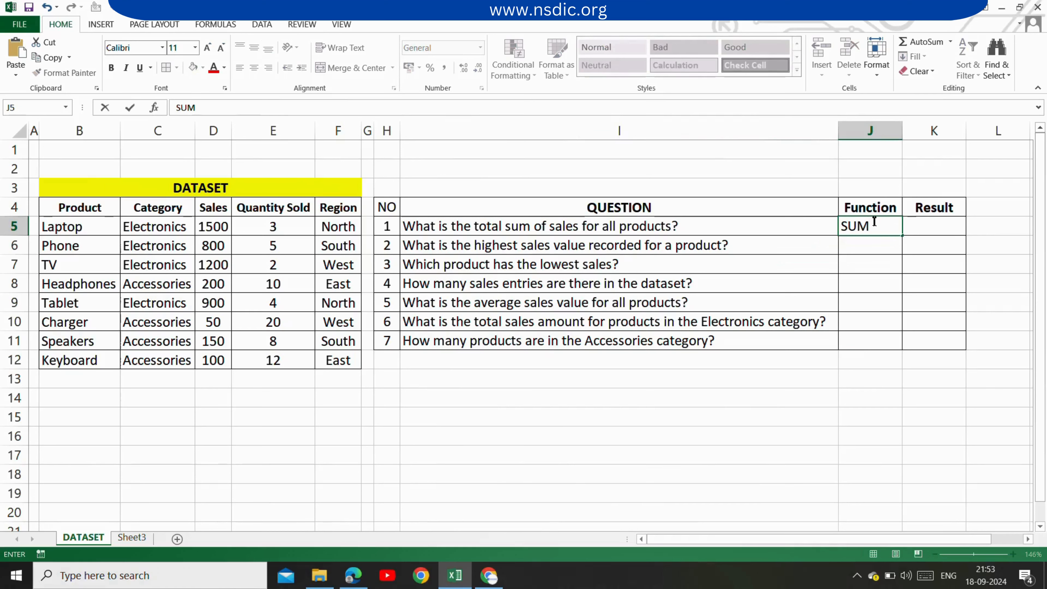
pyautogui.click(923, 231)
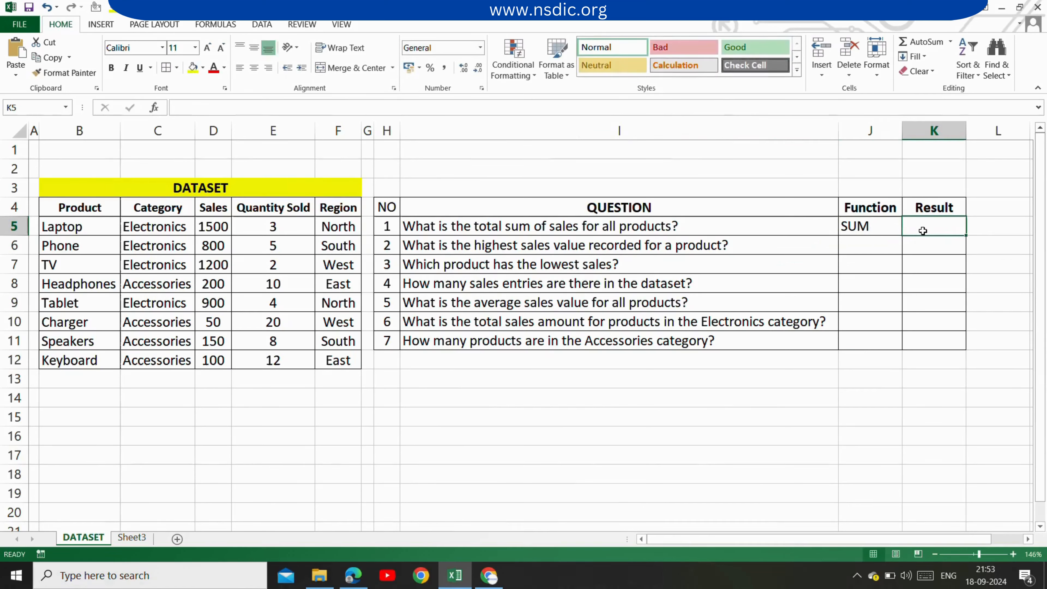
pyautogui.write('=SUM')
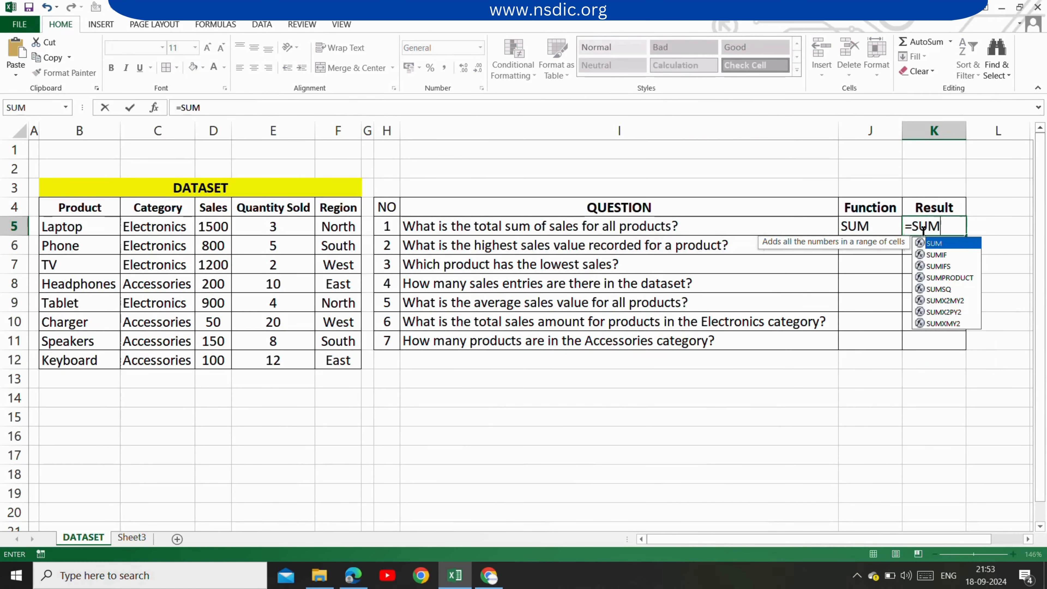
pyautogui.write('(')
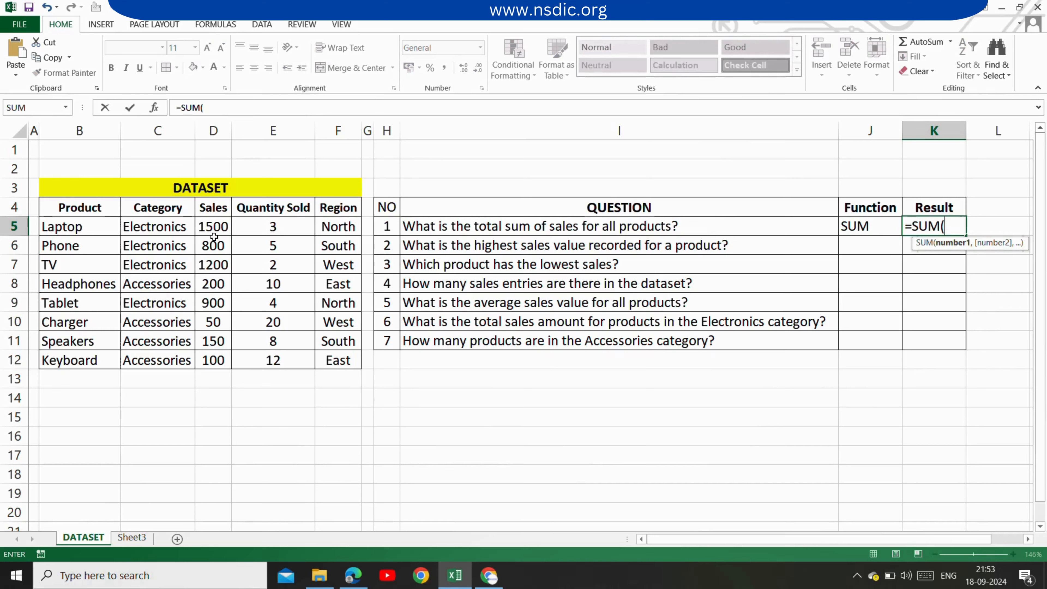
pyautogui.moveTo(207, 228); pyautogui.dragTo(208, 228)
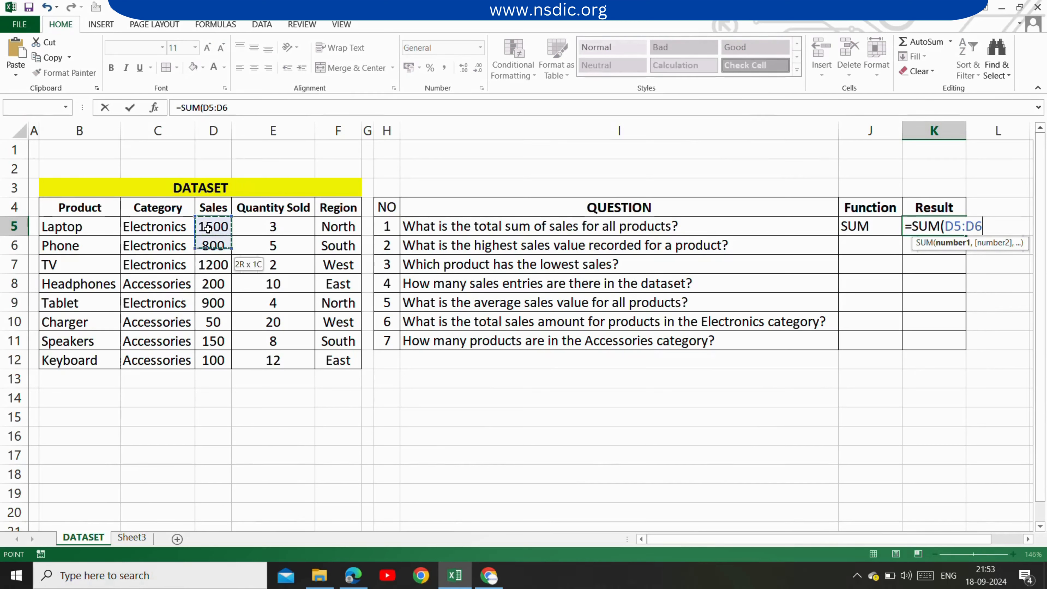
pyautogui.hotkey('shift', 'Down')
pyautogui.hotkey('shift', 'Down')
pyautogui.hotkey('shift', 'Down')
pyautogui.hotkey('shift', 'Down')
pyautogui.hotkey('shift', 'Down')
pyautogui.hotkey('shift', 'Down')
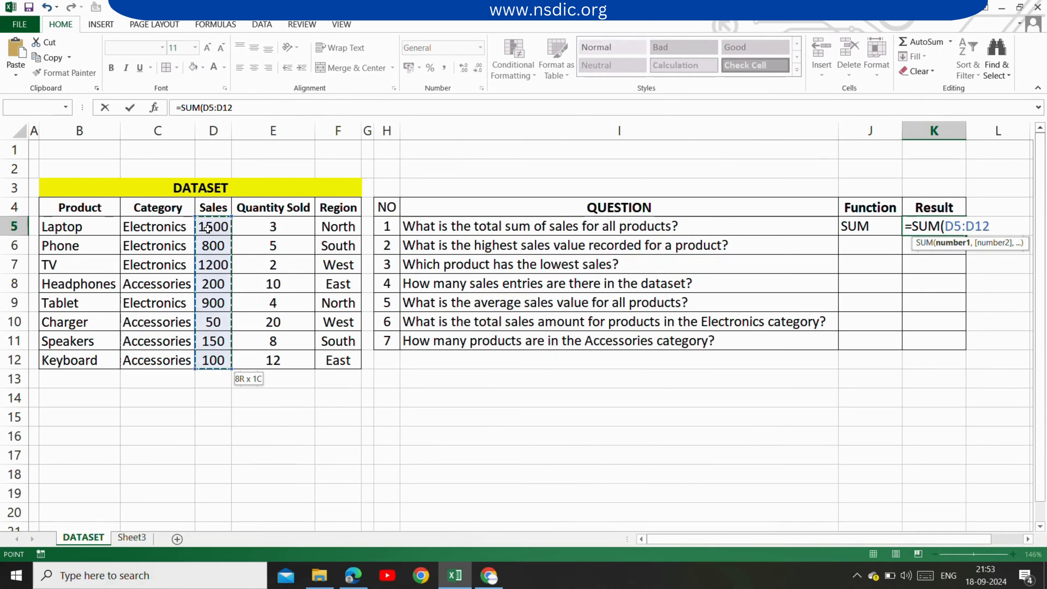
pyautogui.write(')')
pyautogui.press('Return')
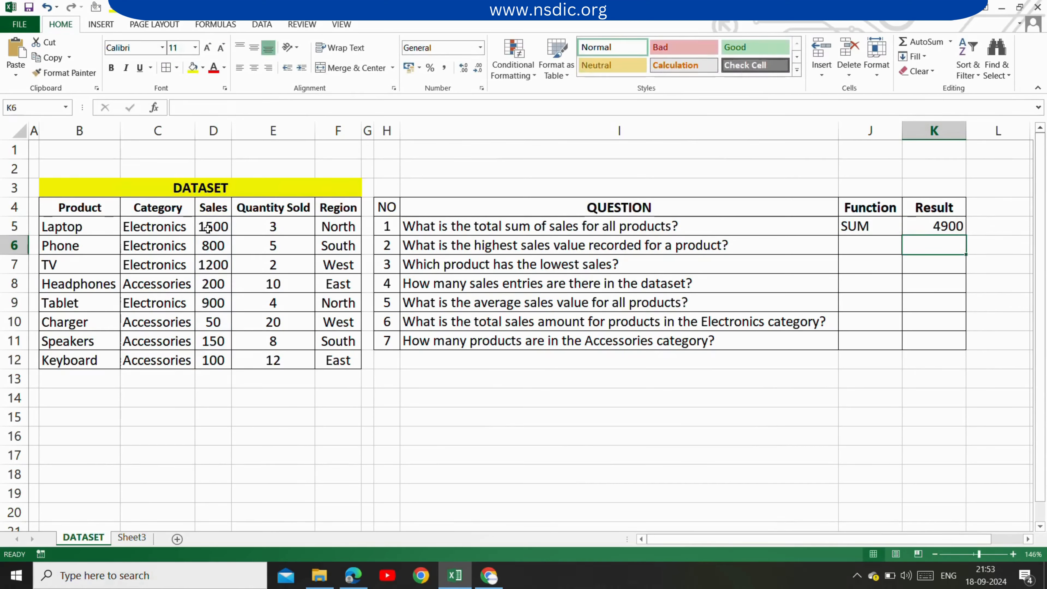
pyautogui.click(208, 229)
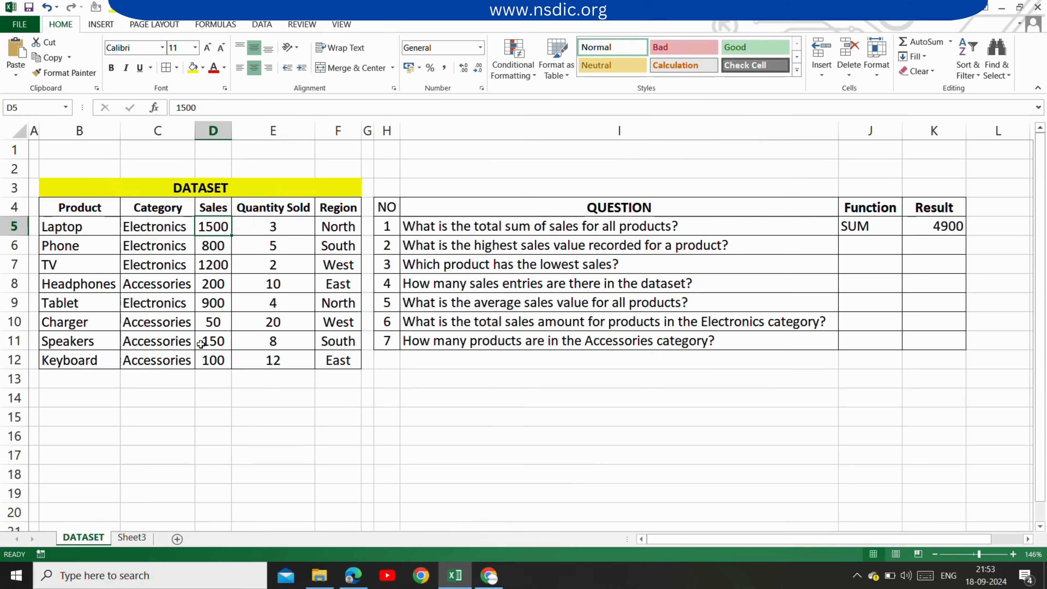
# Step: For question 2, enter MAX as the function and find the highest sales value with =MAX(D5:D12) in K6
pyautogui.click(854, 251)
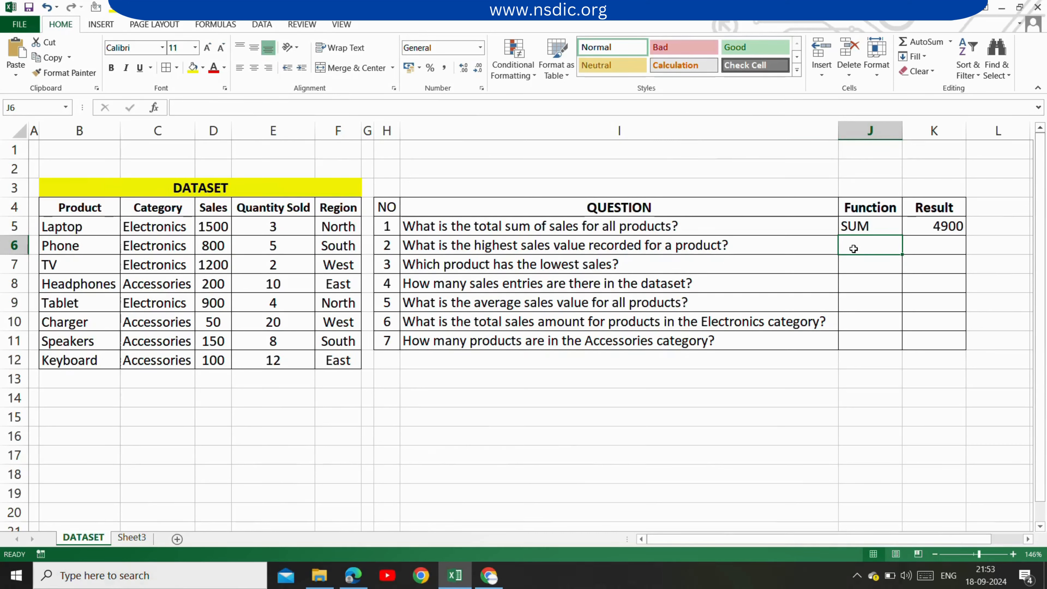
pyautogui.write('MAX')
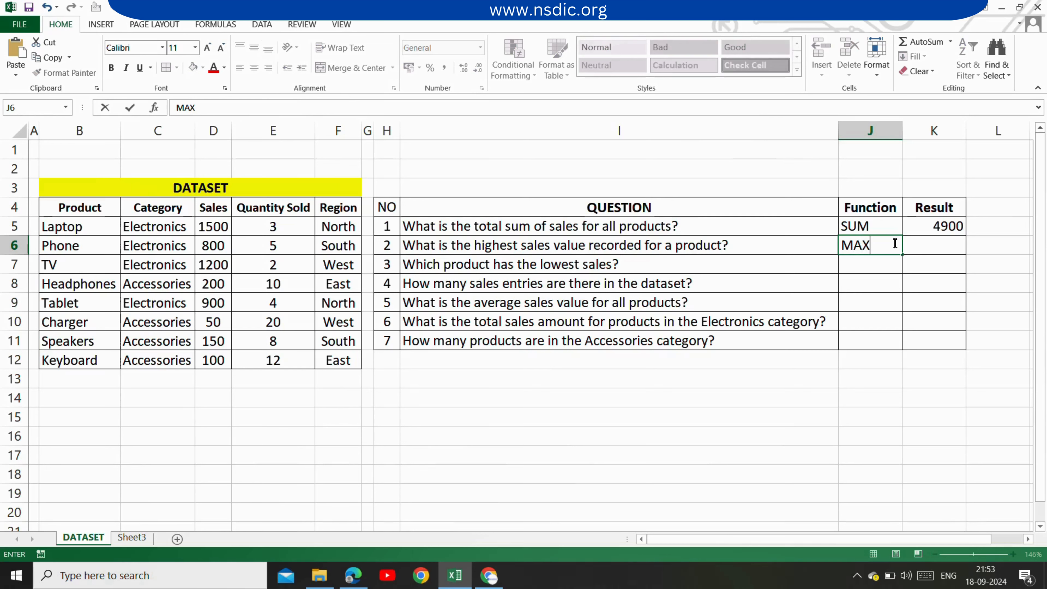
pyautogui.click(919, 247)
pyautogui.write('=')
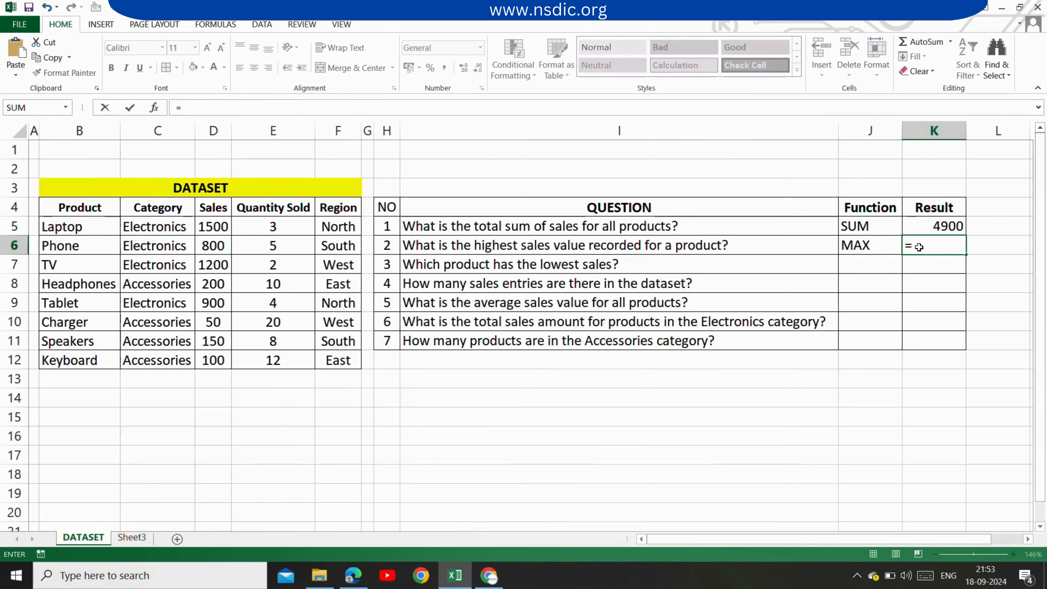
pyautogui.write('MAX(')
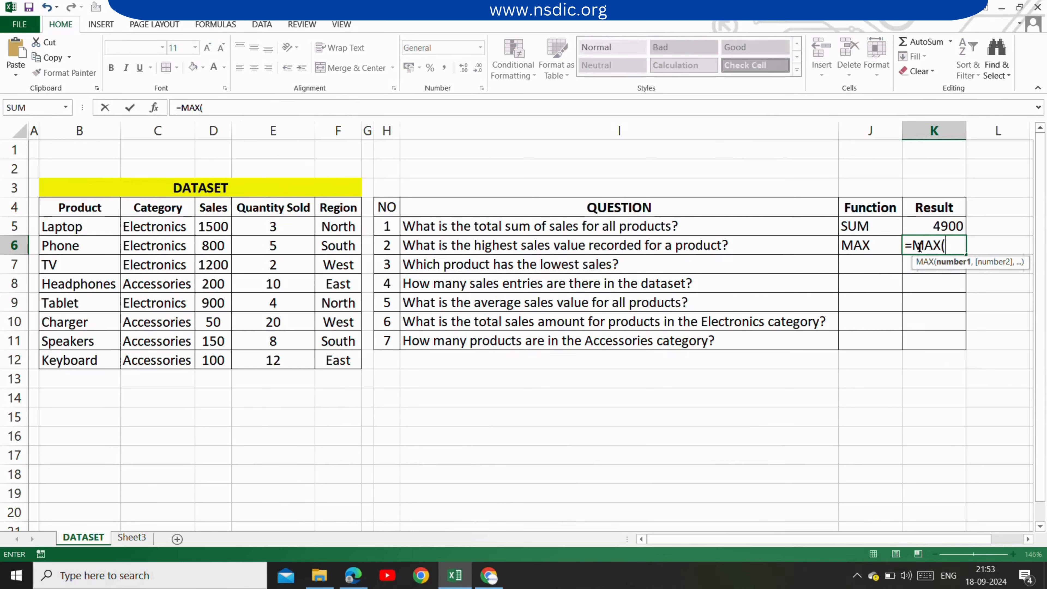
pyautogui.click(216, 228)
pyautogui.hotkey('shift', 'Down')
pyautogui.hotkey('shift', 'Down')
pyautogui.hotkey('shift', 'Down')
pyautogui.hotkey('shift', 'Down')
pyautogui.hotkey('shift', 'Down')
pyautogui.hotkey('shift', 'Down')
pyautogui.hotkey('shift', 'Down')
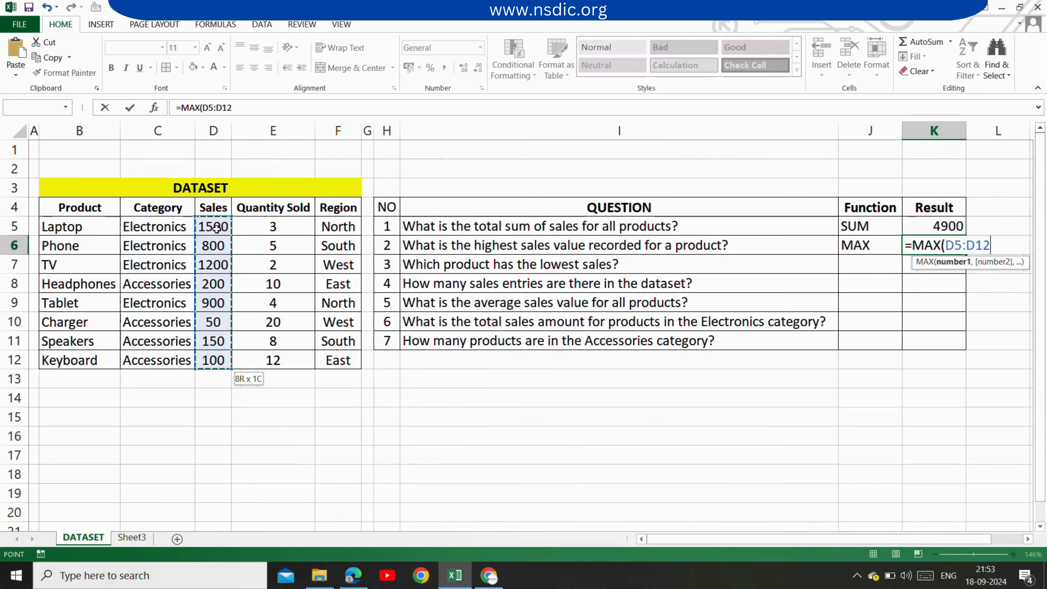
pyautogui.write(')')
pyautogui.press('Return')
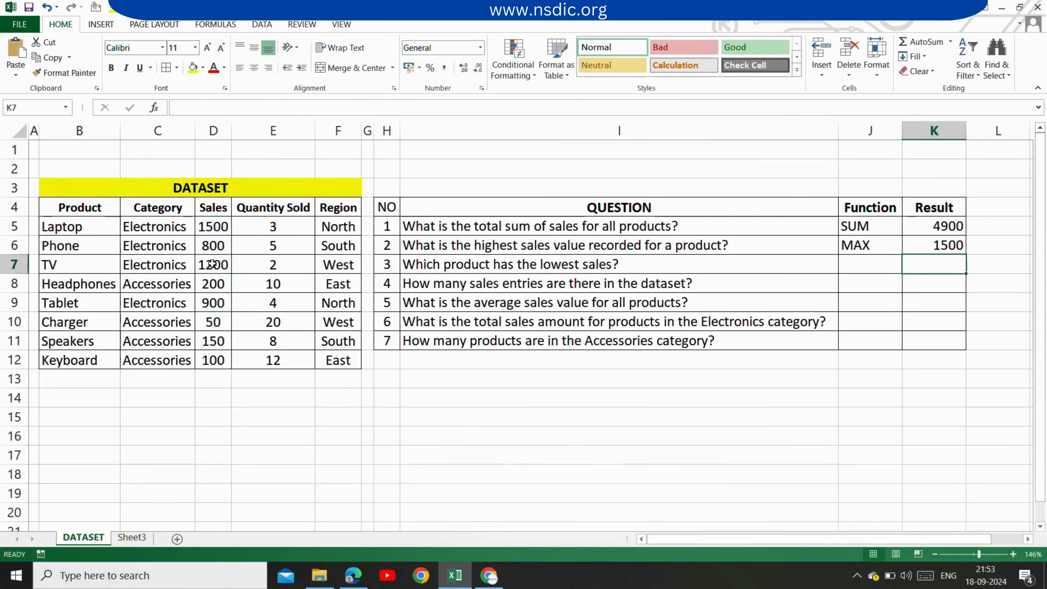
pyautogui.click(212, 226)
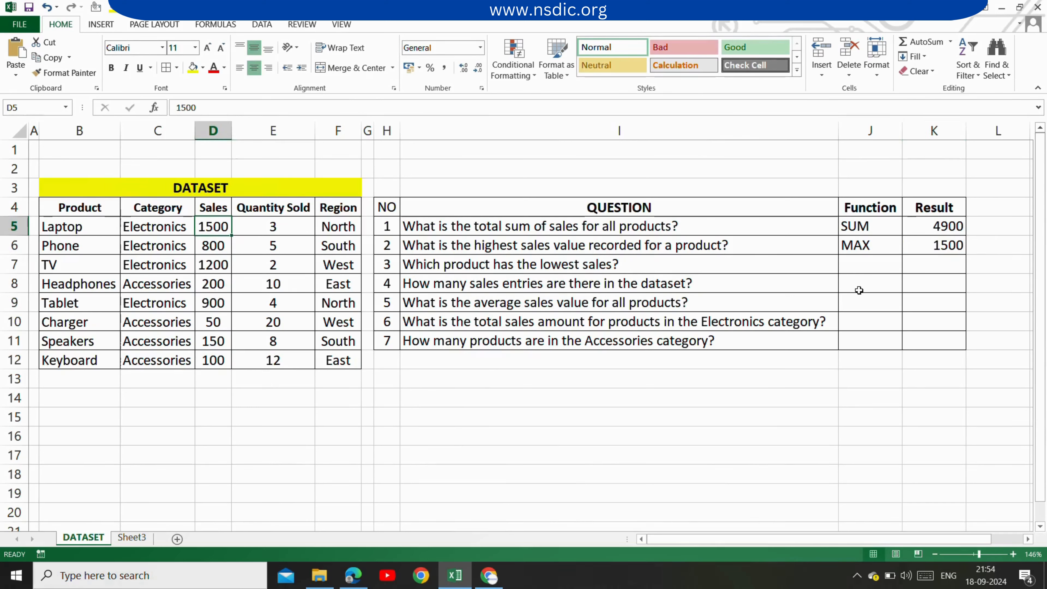
# Step: For question 3, enter MIN as the function and find the lowest sales value with =MIN(D5:D12) in K7
pyautogui.click(848, 266)
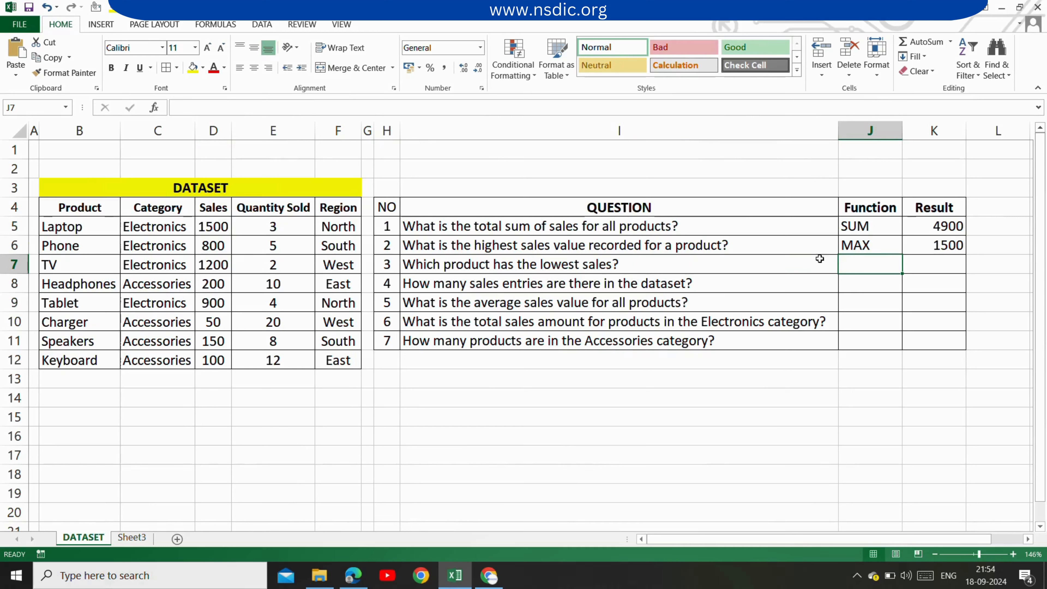
pyautogui.write('MI')
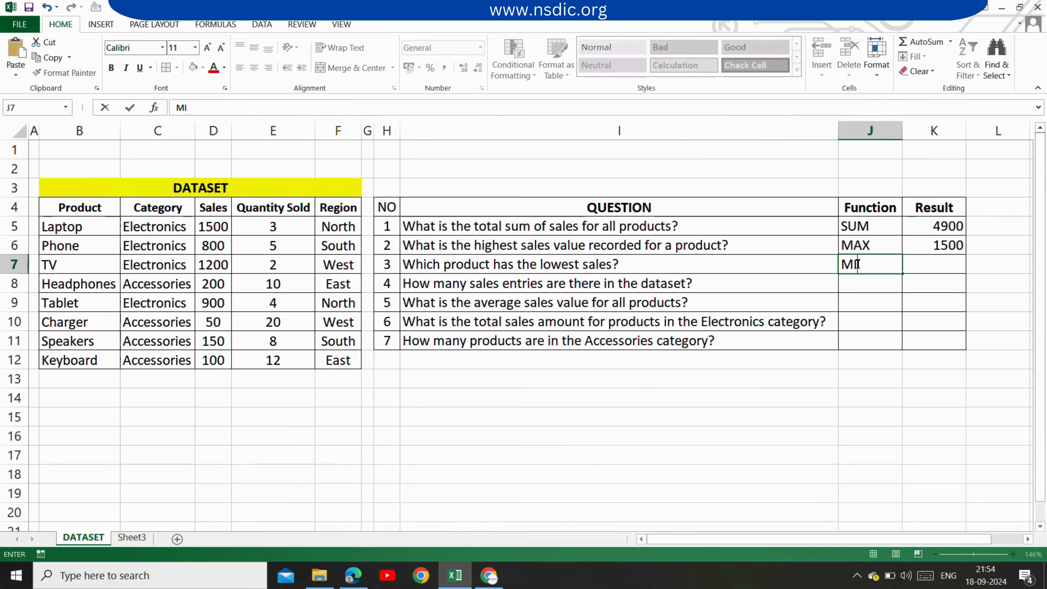
pyautogui.write('N')
pyautogui.click(929, 262)
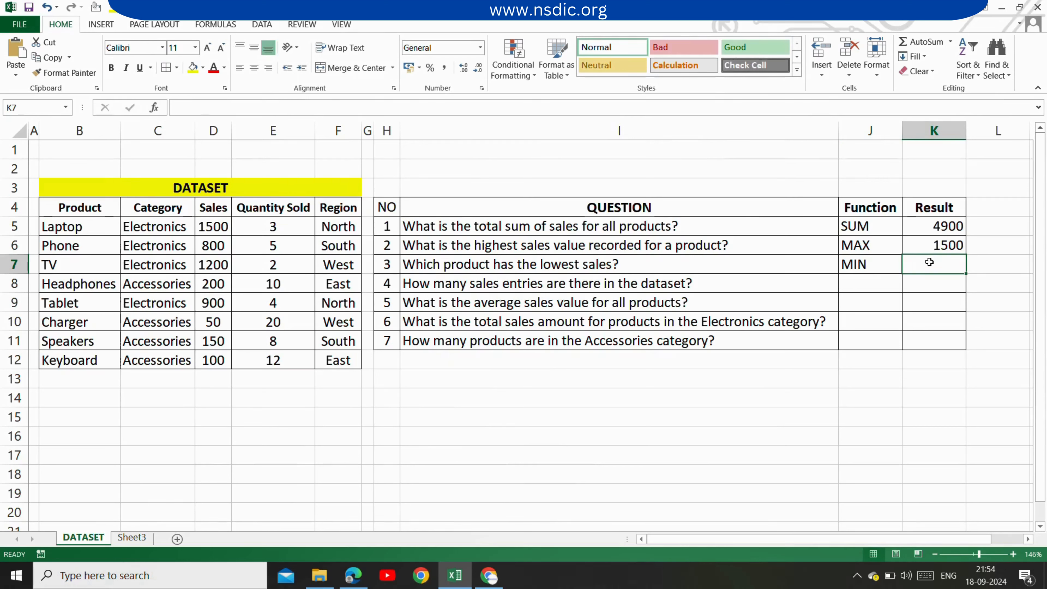
pyautogui.write('=')
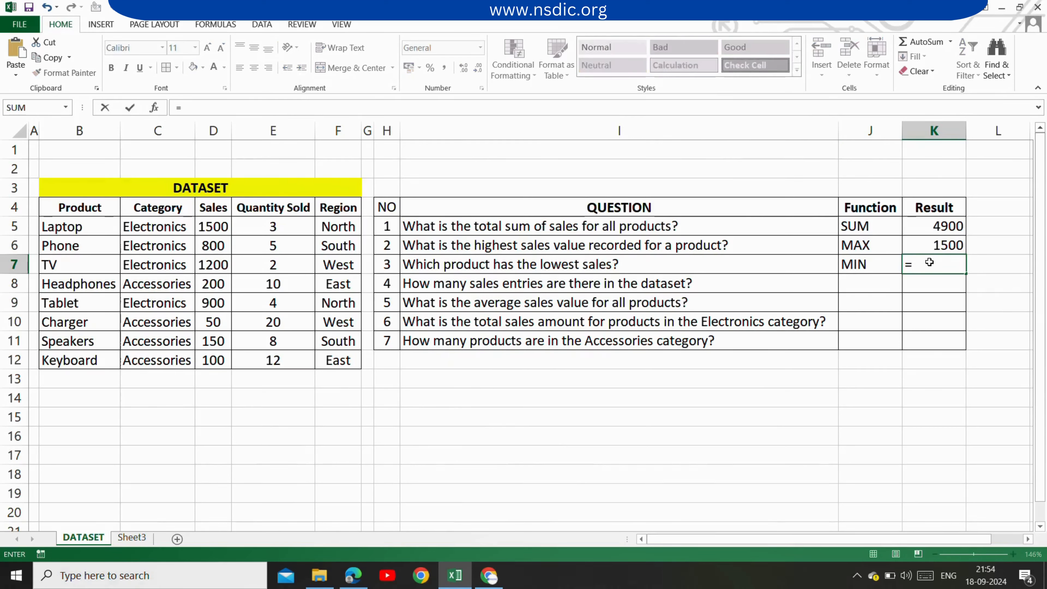
pyautogui.write('MIN')
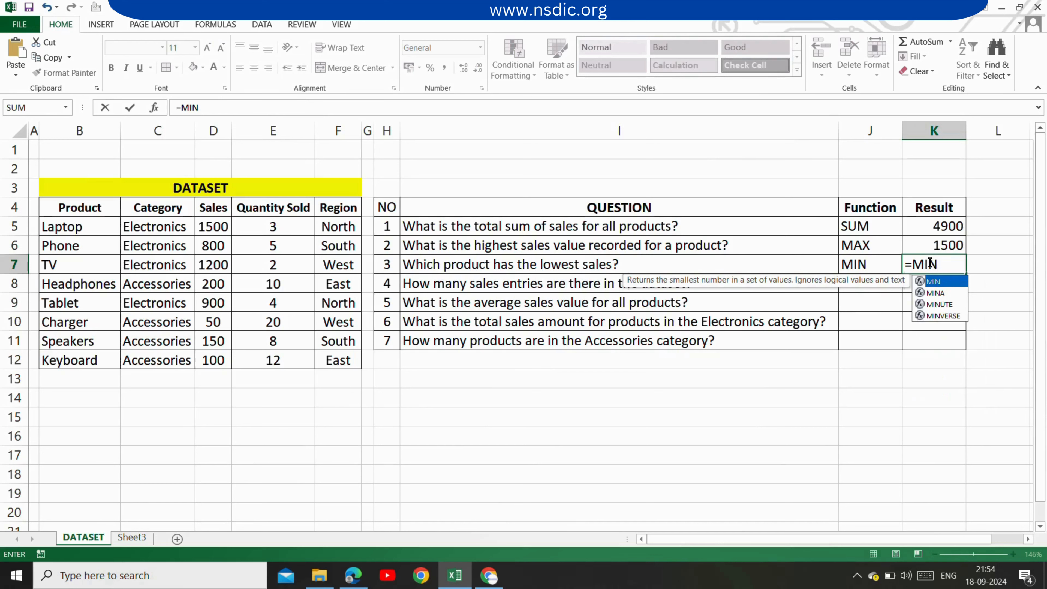
pyautogui.write('(')
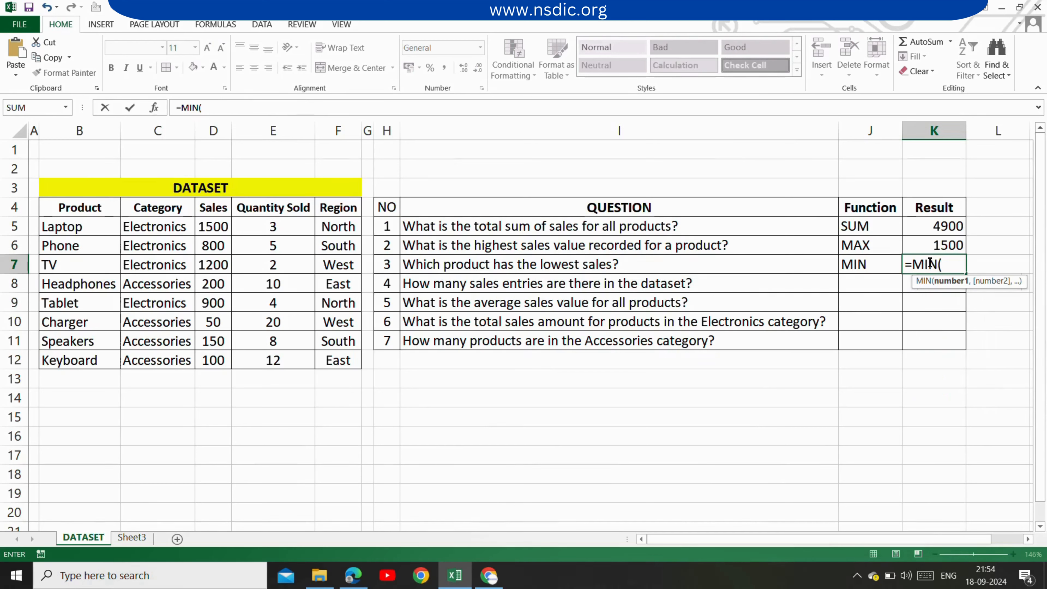
pyautogui.click(201, 228)
pyautogui.hotkey('shift', 'Down')
pyautogui.hotkey('shift', 'Down')
pyautogui.hotkey('shift', 'Down')
pyautogui.hotkey('shift', 'Down')
pyautogui.hotkey('shift', 'Down')
pyautogui.hotkey('shift', 'Down')
pyautogui.hotkey('shift', 'Down')
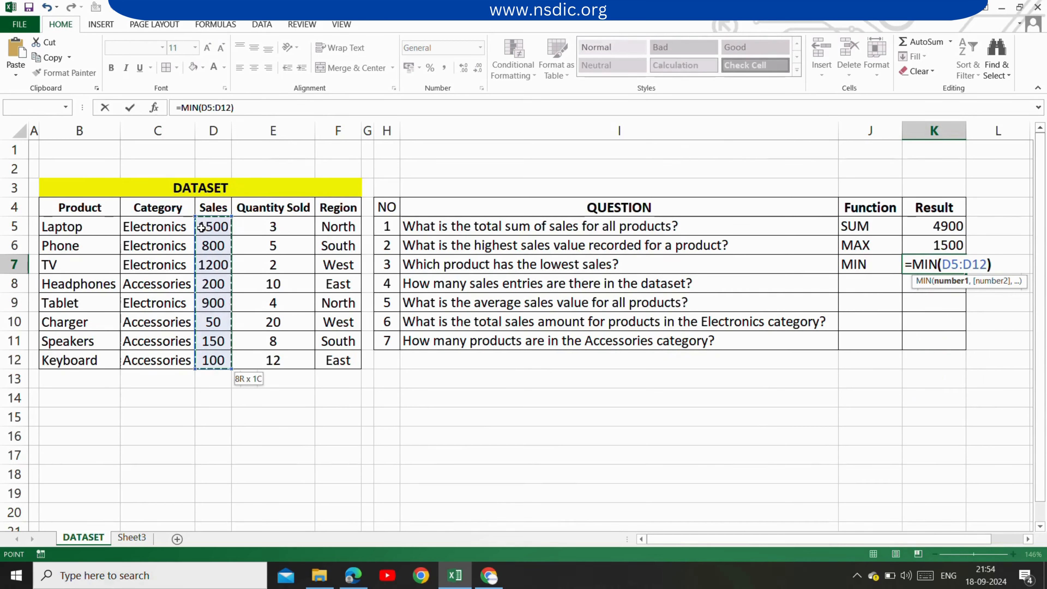
pyautogui.press('Return')
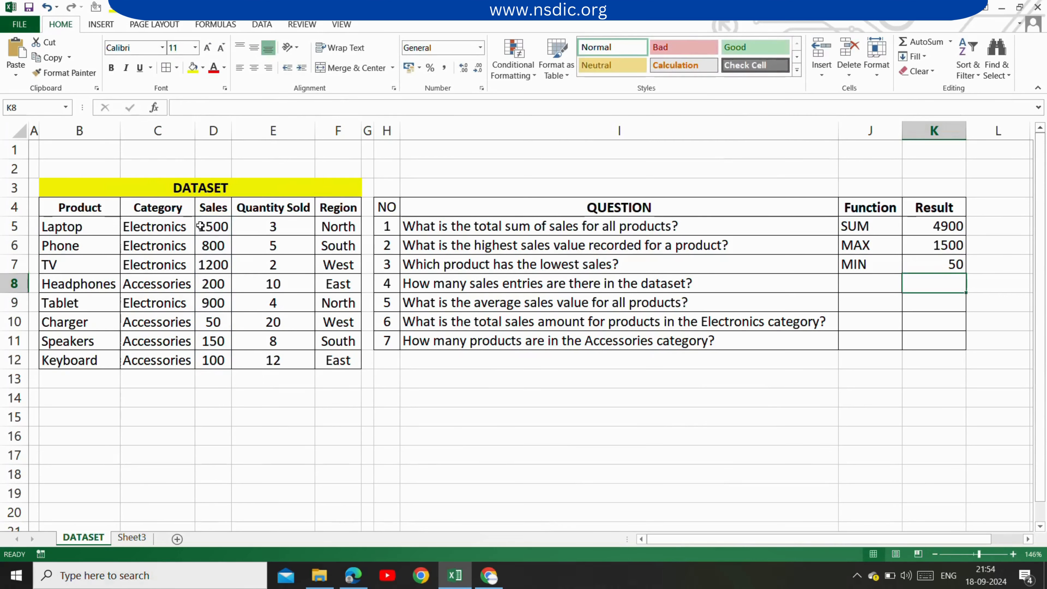
pyautogui.click(202, 322)
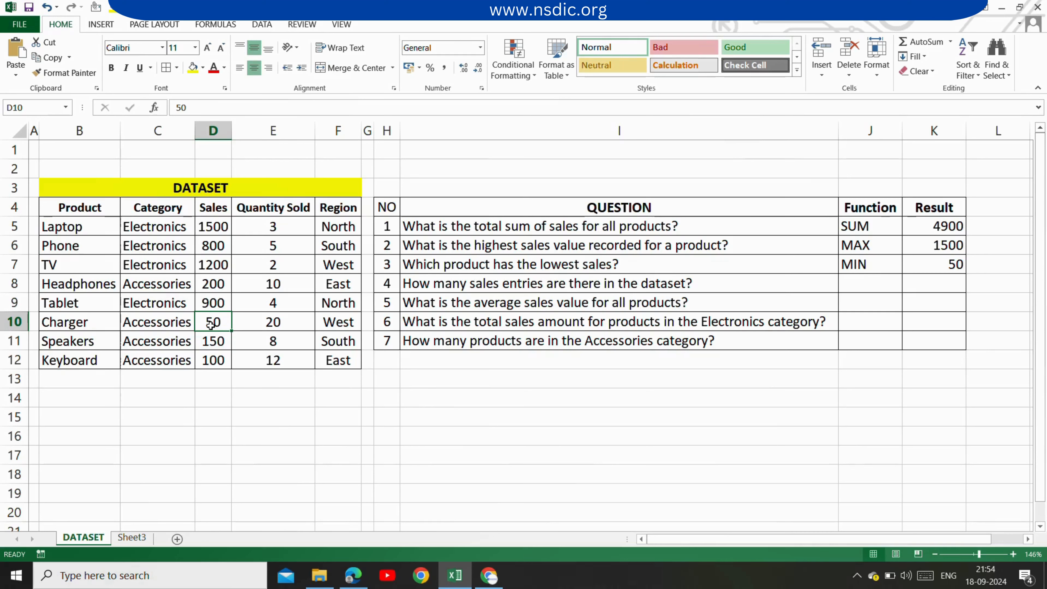
# Step: For question 4, enter COUNT as the function and count the sales entries with =COUNT(D5:D12) in K8
pyautogui.click(849, 282)
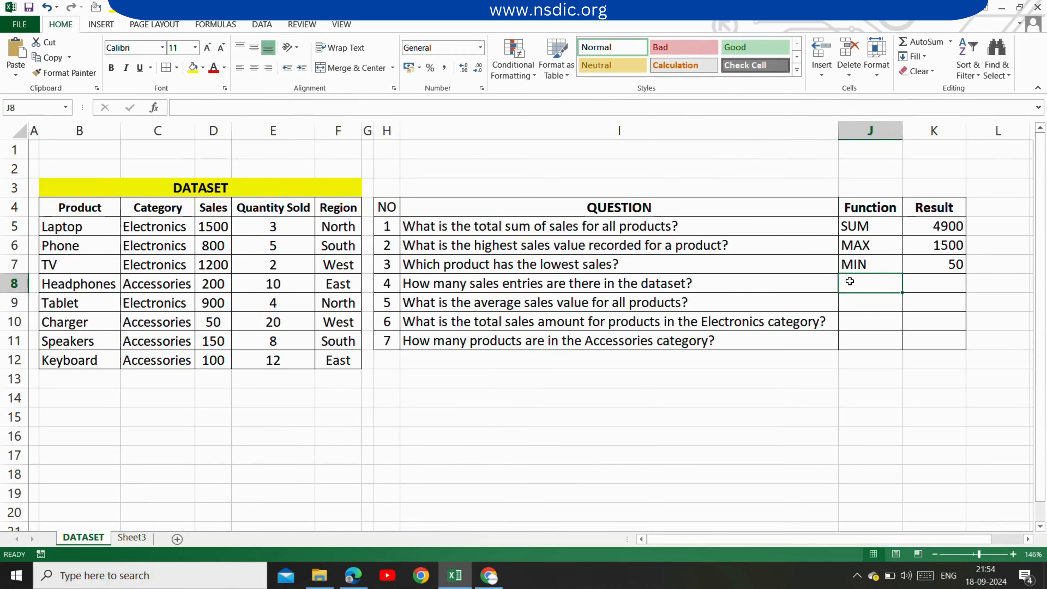
pyautogui.write('COUNT')
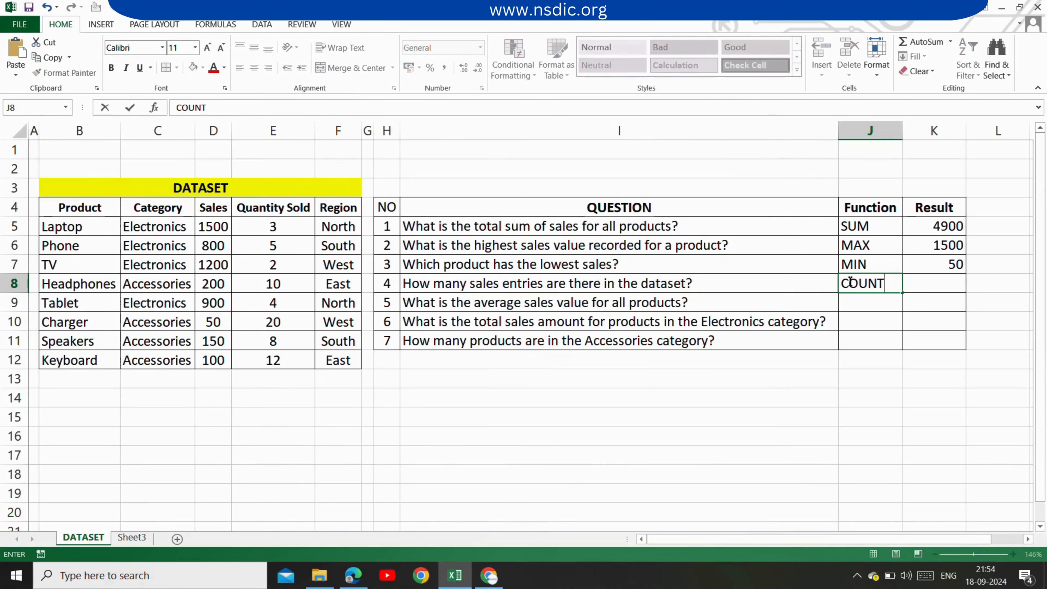
pyautogui.click(932, 287)
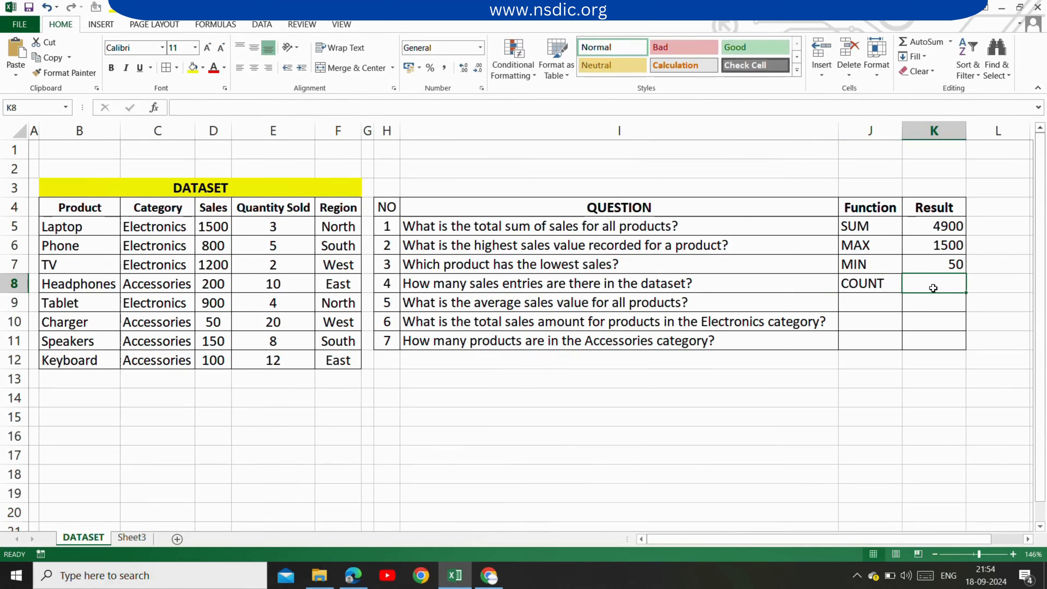
pyautogui.write('=COU')
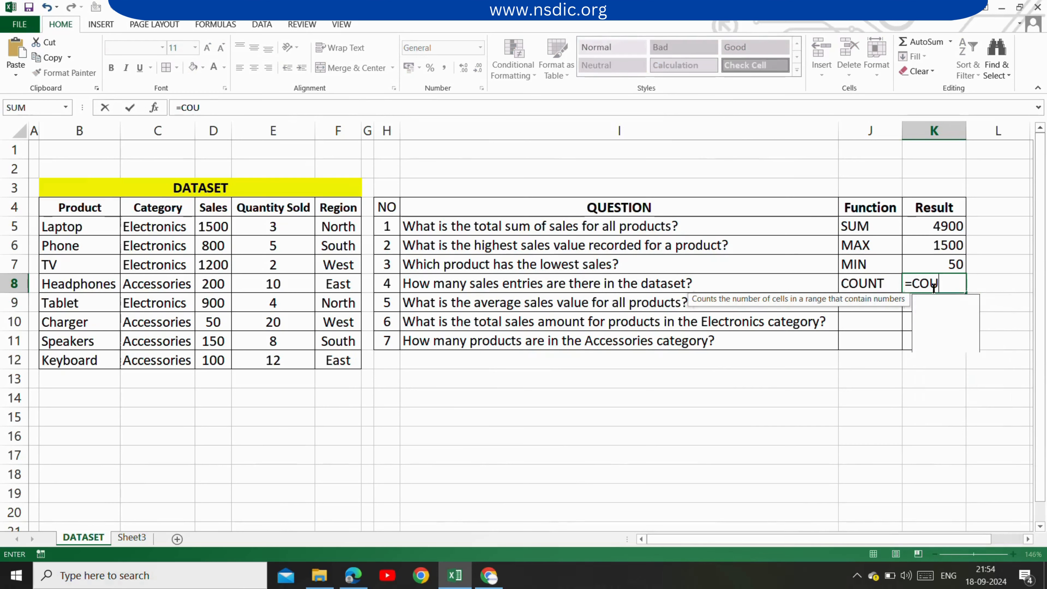
pyautogui.write('NT(')
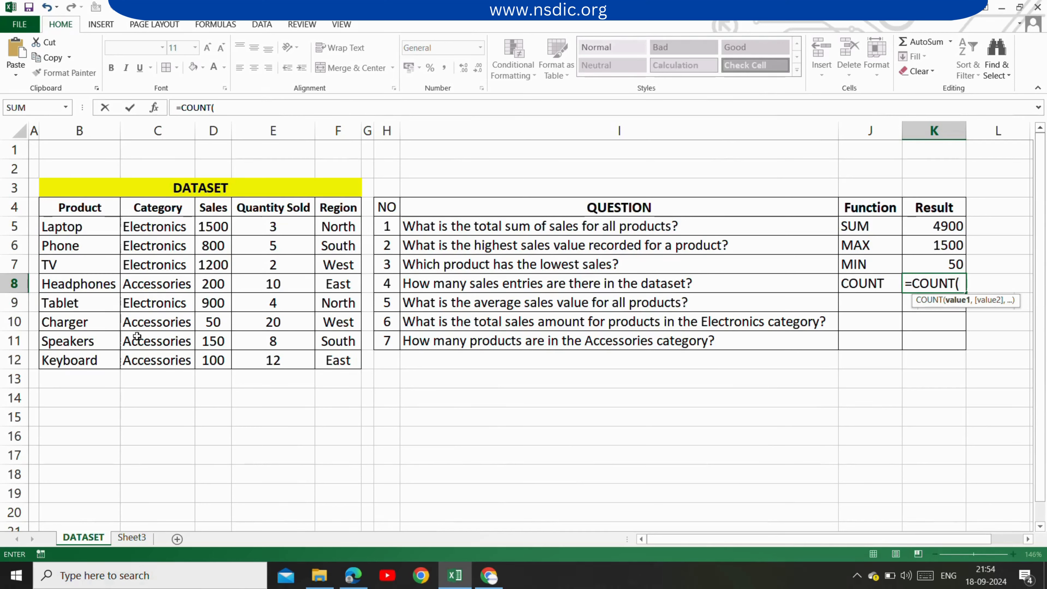
pyautogui.click(206, 231)
pyautogui.moveTo(207, 231); pyautogui.dragTo(212, 360)
pyautogui.write(')')
pyautogui.press('Return')
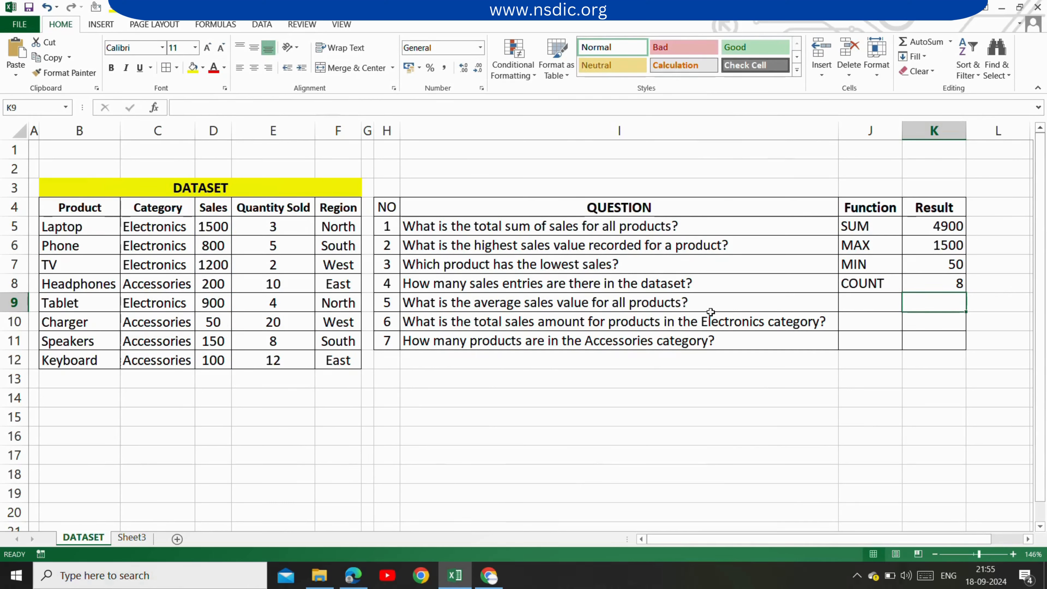
# Step: For question 5, enter AVERAGE as the function and calculate the average sales value with =AVERAGE(D5:D12) in K9
pyautogui.click(863, 305)
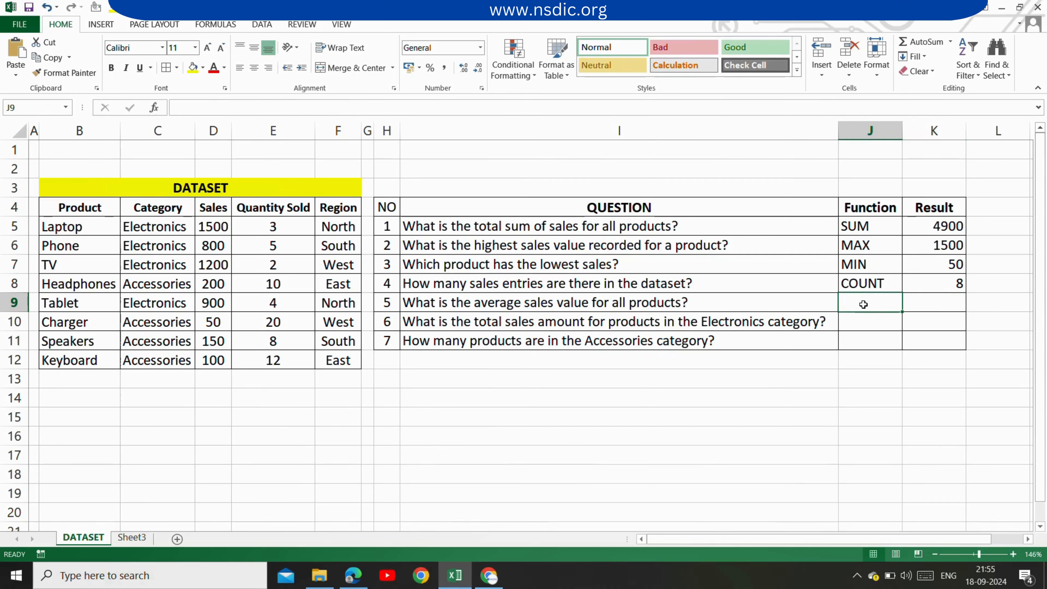
pyautogui.write('AVER')
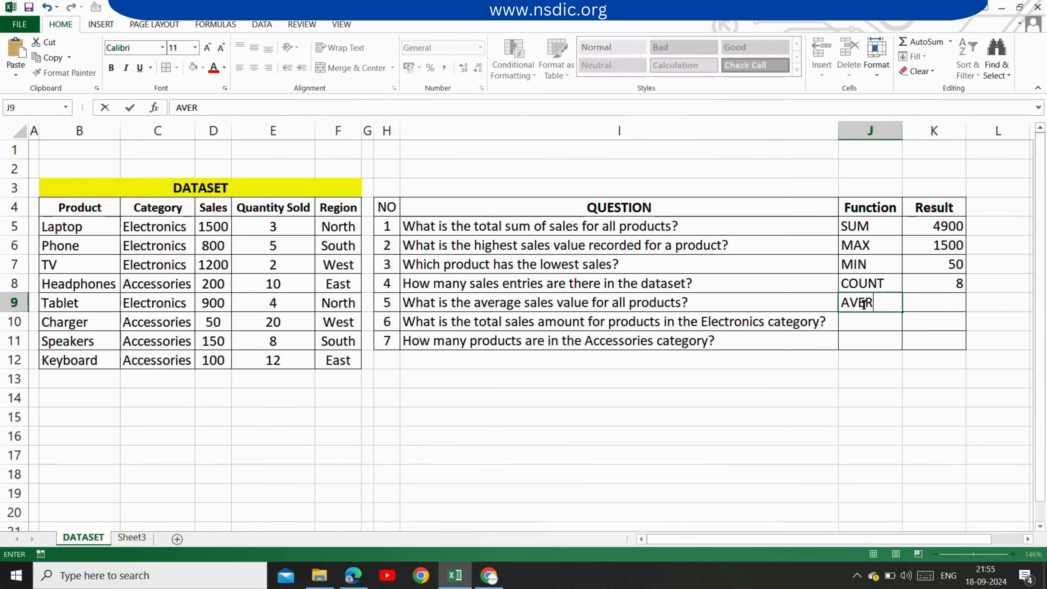
pyautogui.write('AGE')
pyautogui.click(928, 301)
pyautogui.write('=')
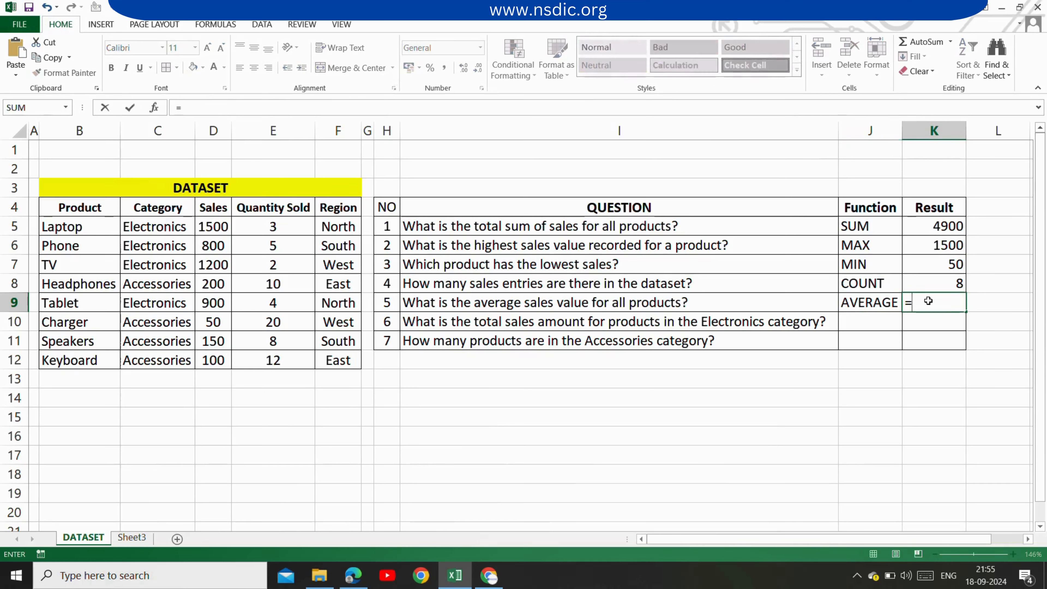
pyautogui.write('AV')
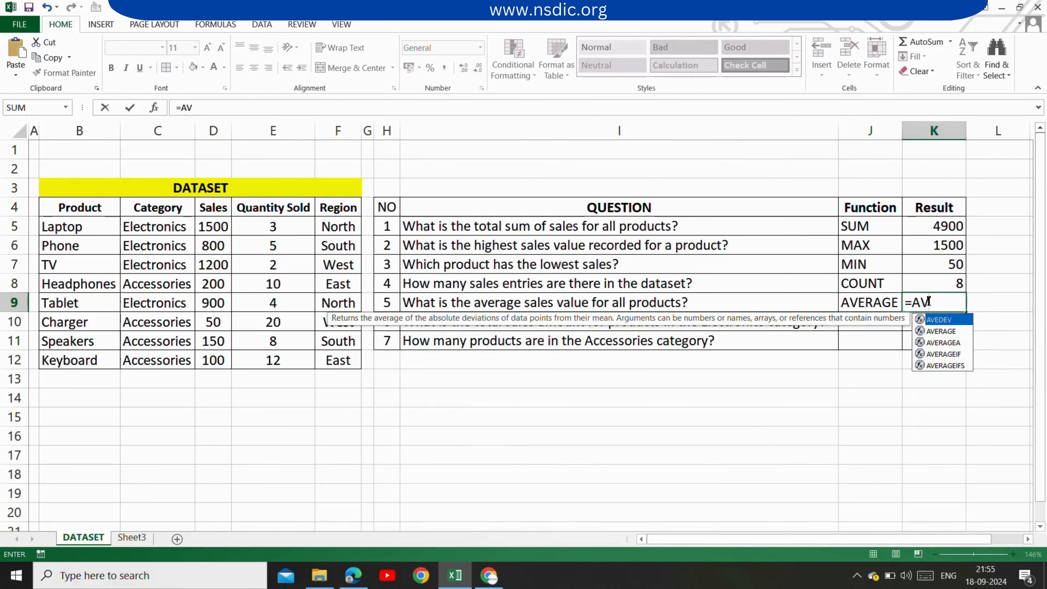
pyautogui.doubleClick(945, 331)
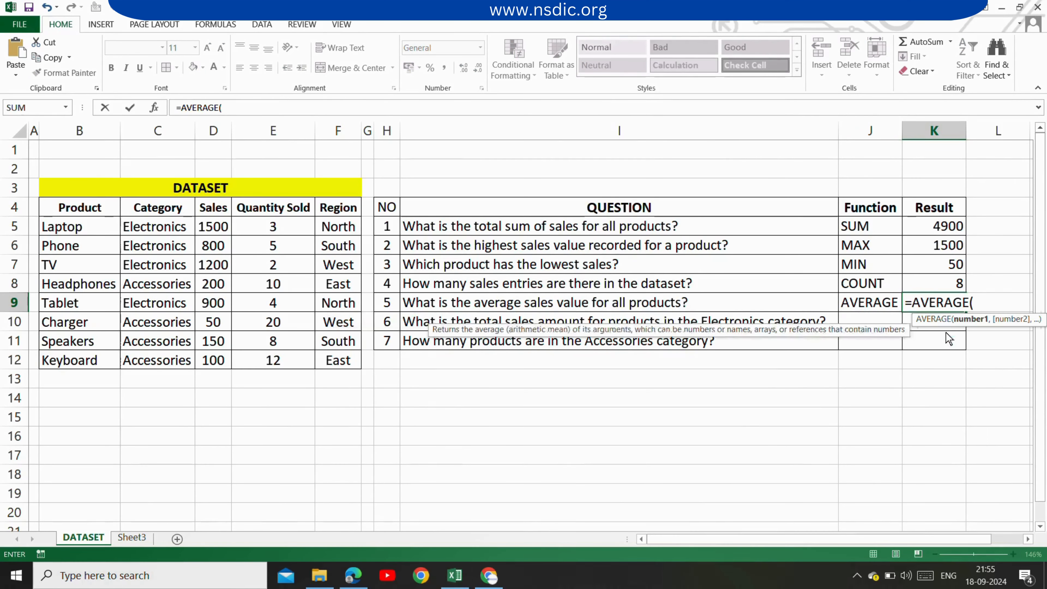
pyautogui.click(215, 224)
pyautogui.hotkey('shift', 'Down')
pyautogui.hotkey('shift', 'Down')
pyautogui.hotkey('shift', 'Down')
pyautogui.hotkey('shift', 'Down')
pyautogui.hotkey('shift', 'Down')
pyautogui.hotkey('shift', 'Down')
pyautogui.hotkey('shift', 'Down')
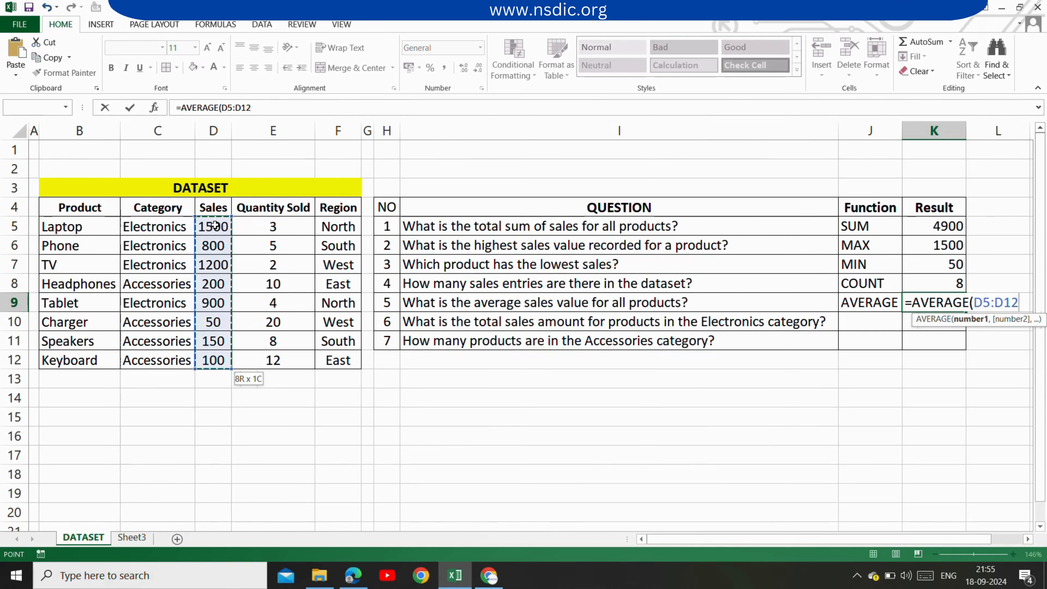
pyautogui.write(')')
pyautogui.press('Return')
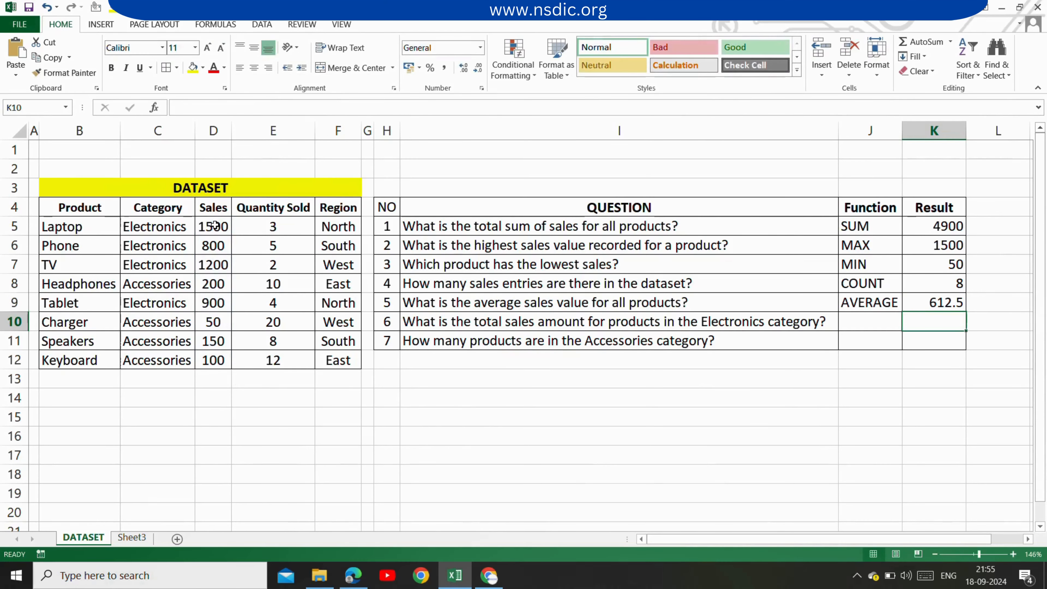
# Step: Select the Sales values D5:D12 to check their average, count and sum, and compare with the total formula in K5
pyautogui.click(215, 224)
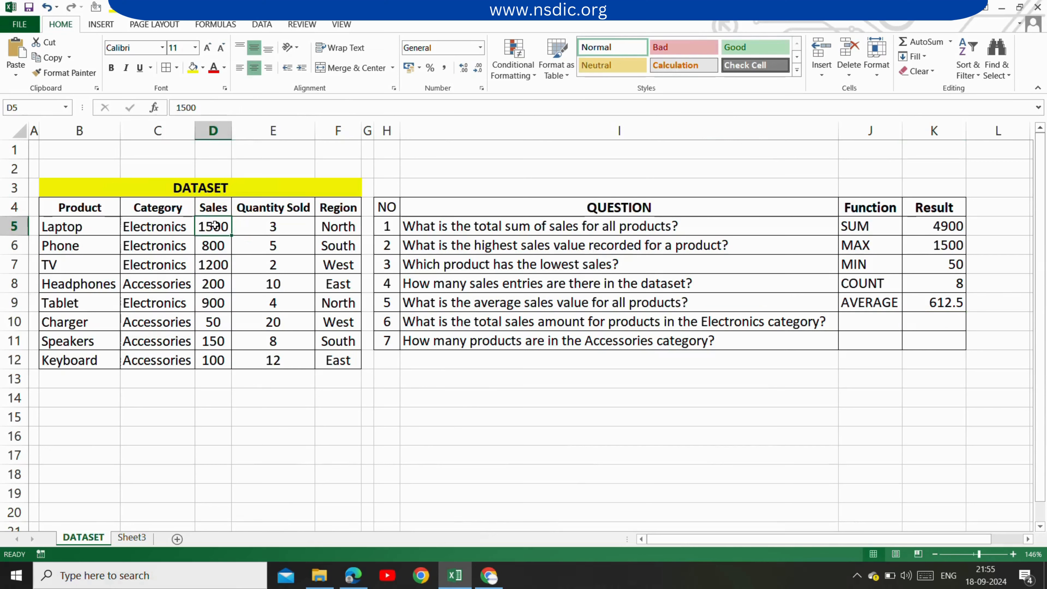
pyautogui.hotkey('shift', 'Down')
pyautogui.hotkey('shift', 'Down')
pyautogui.hotkey('shift', 'Down')
pyautogui.hotkey('shift', 'Down')
pyautogui.hotkey('shift', 'Down')
pyautogui.hotkey('shift', 'Down')
pyautogui.hotkey('shift', 'Down')
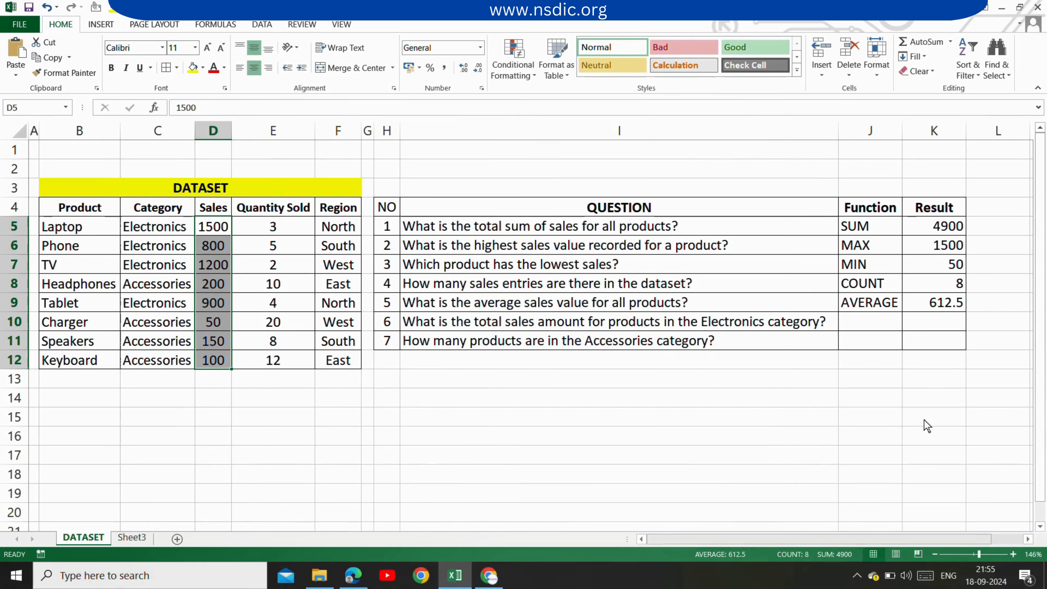
pyautogui.click(939, 230)
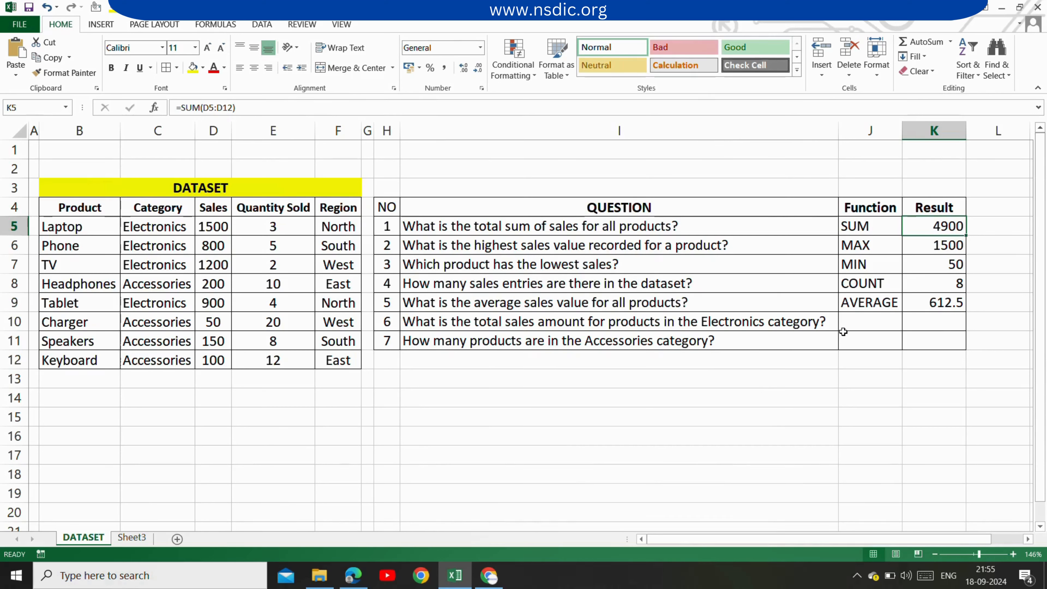
# Step: For question 6, enter SUMIF as the function and total the Electronics sales with =SUMIF(C5:C12,C5,D5:D12) in K10
pyautogui.click(854, 323)
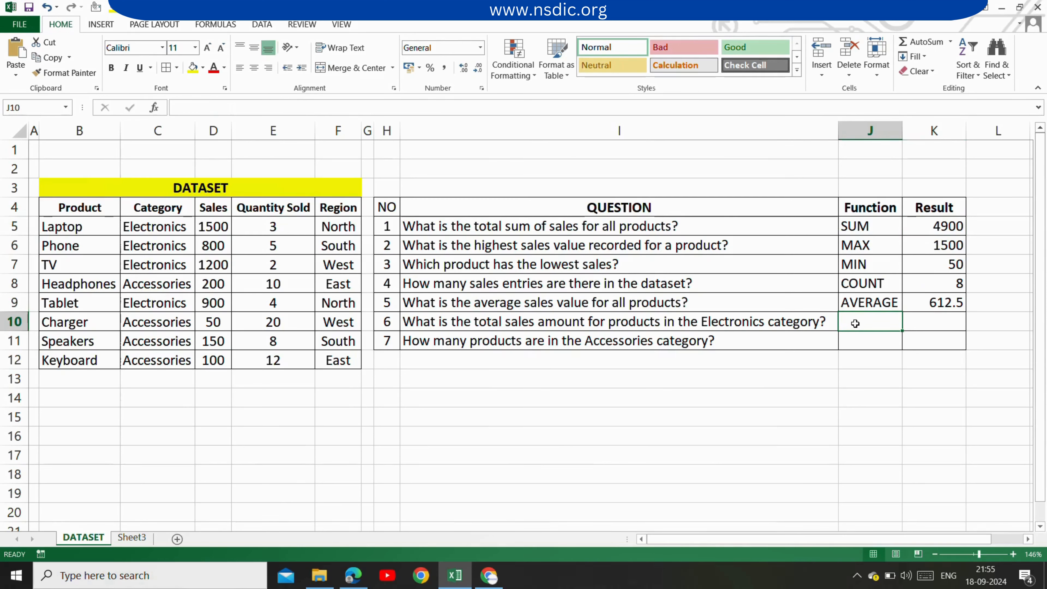
pyautogui.write('SUMI')
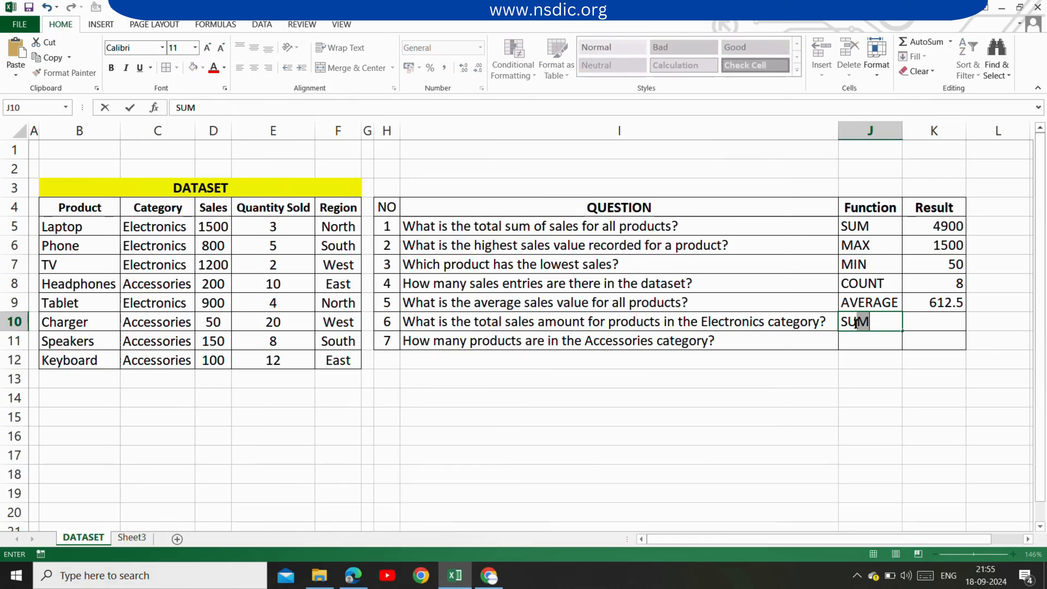
pyautogui.write('F')
pyautogui.click(925, 326)
pyautogui.write('=SUM')
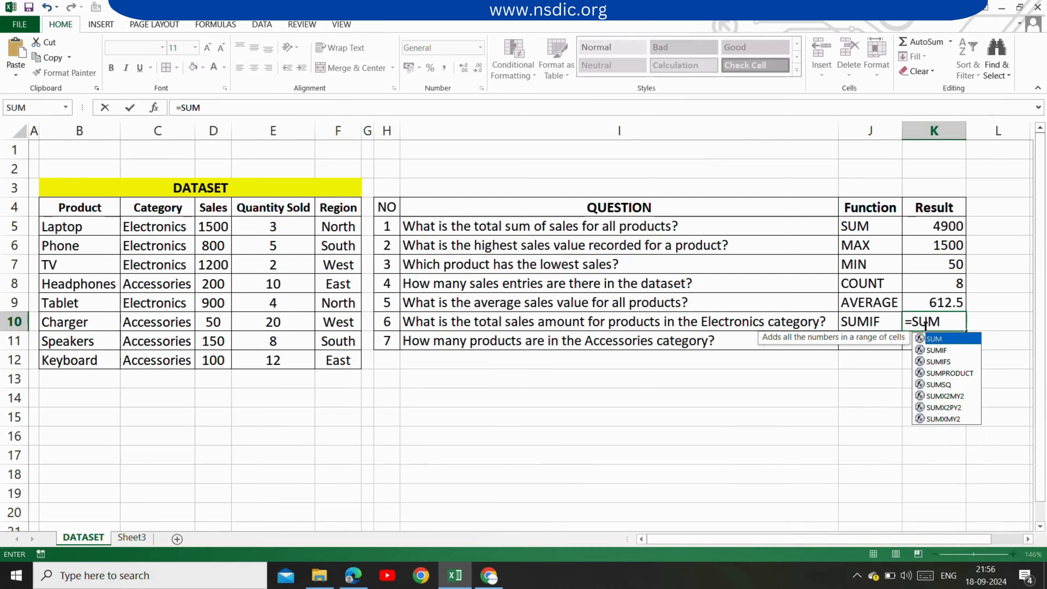
pyautogui.write('IF')
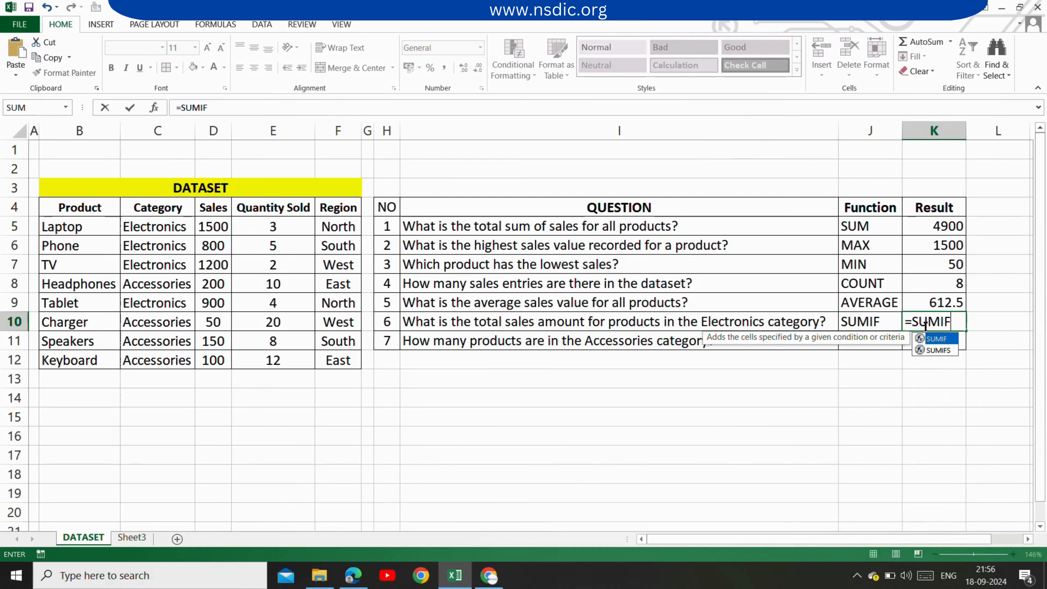
pyautogui.write('(')
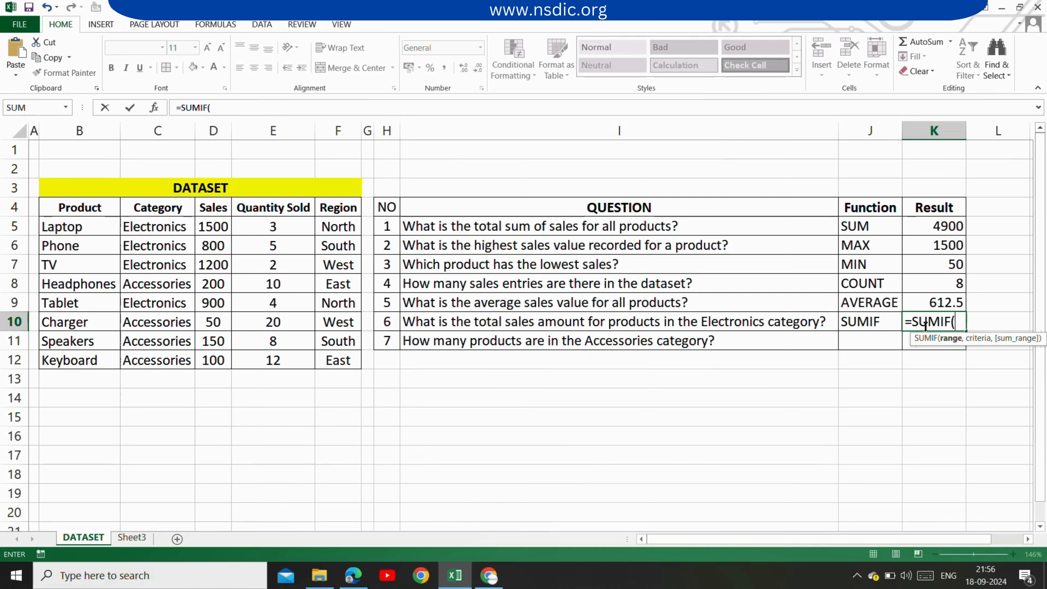
pyautogui.click(161, 230)
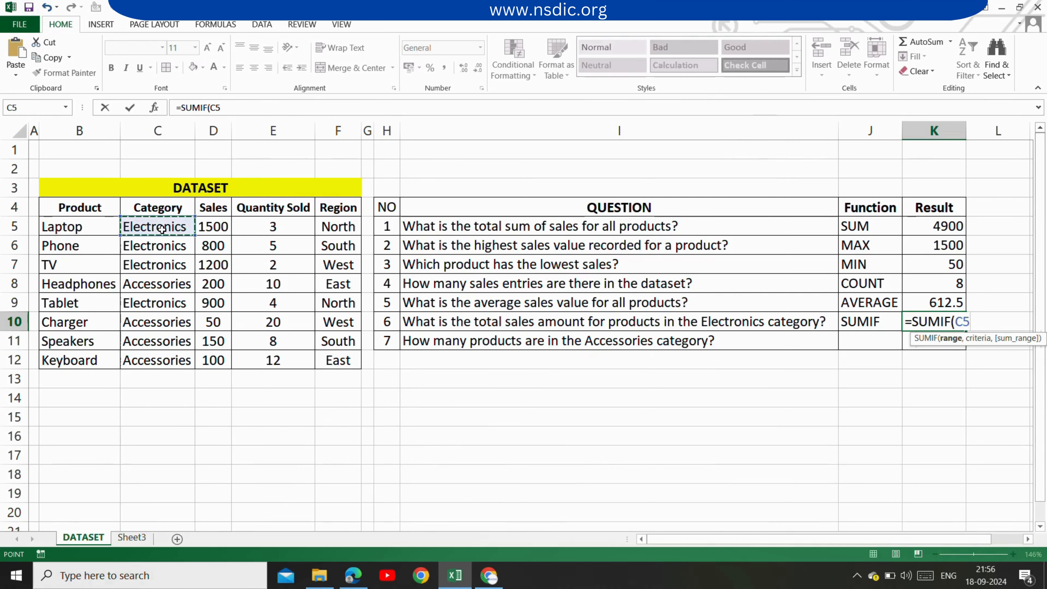
pyautogui.hotkey('shift', 'Down')
pyautogui.hotkey('shift', 'Down')
pyautogui.hotkey('shift', 'Down')
pyautogui.hotkey('shift', 'Down')
pyautogui.hotkey('shift', 'Down')
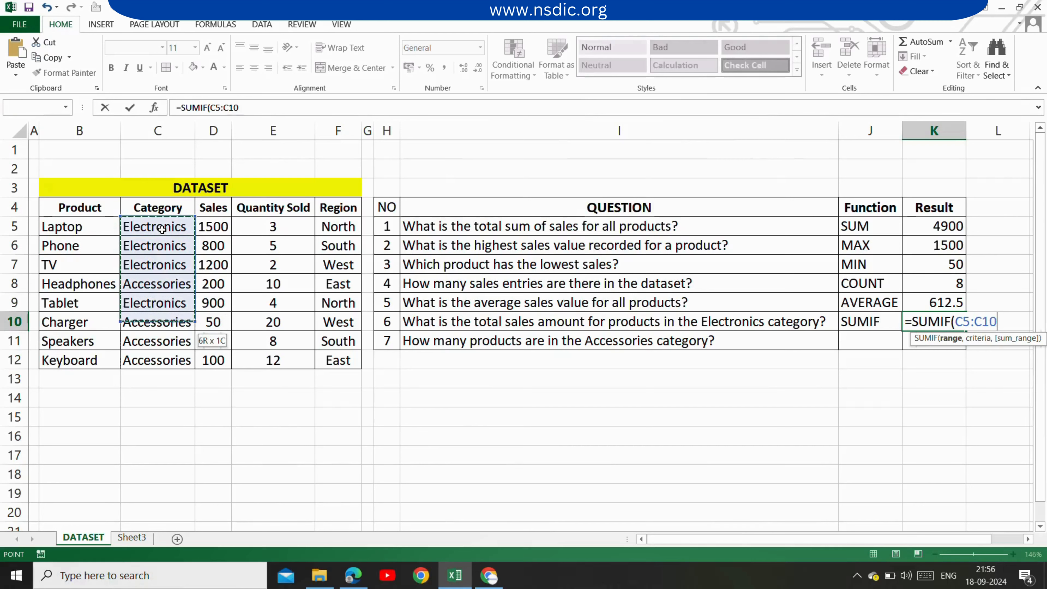
pyautogui.hotkey('shift', 'Down')
pyautogui.hotkey('shift', 'Down')
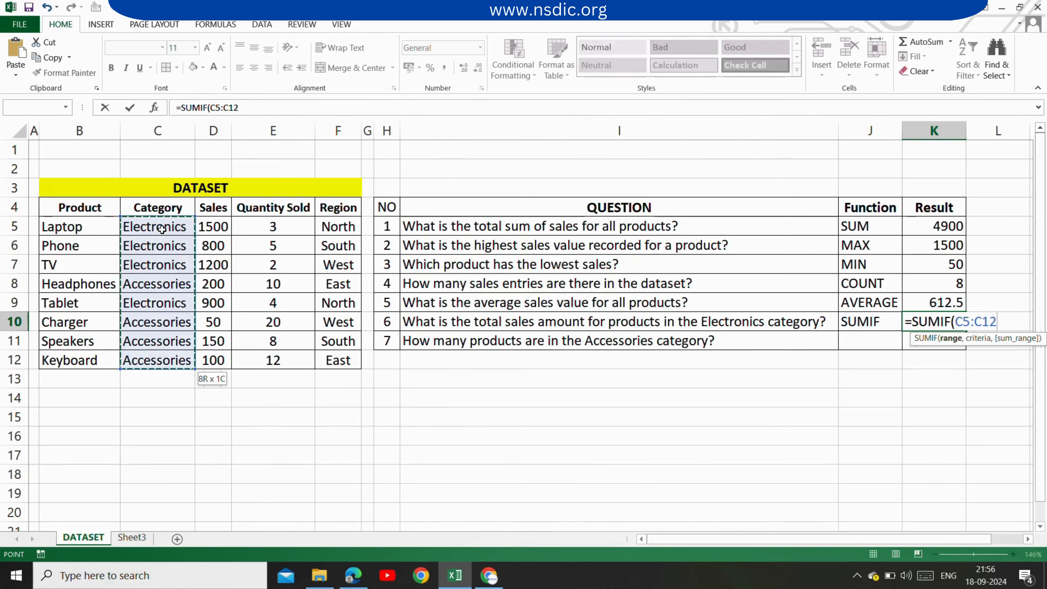
pyautogui.write(',')
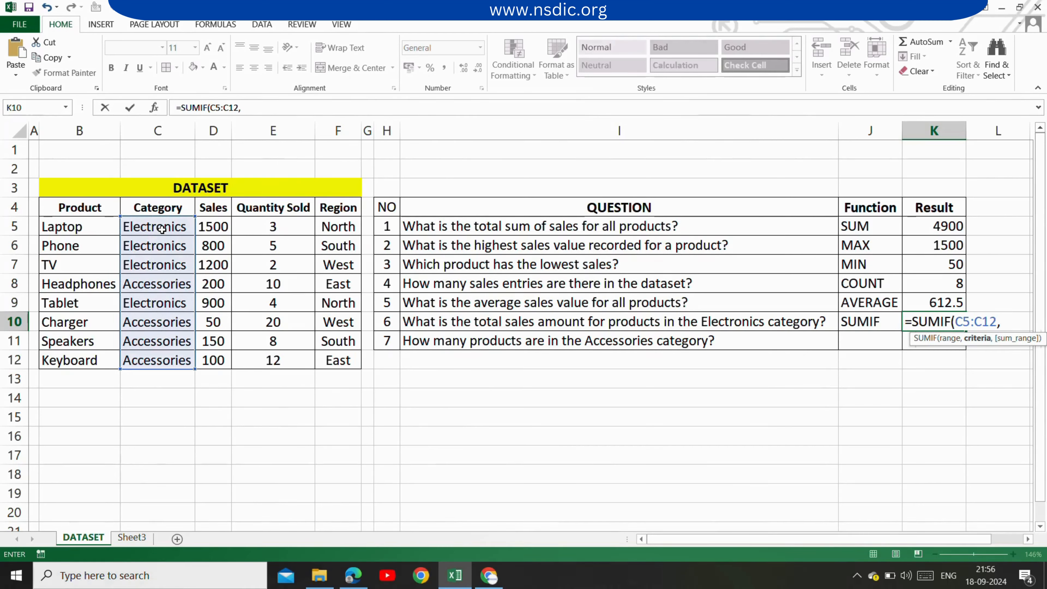
pyautogui.click(162, 229)
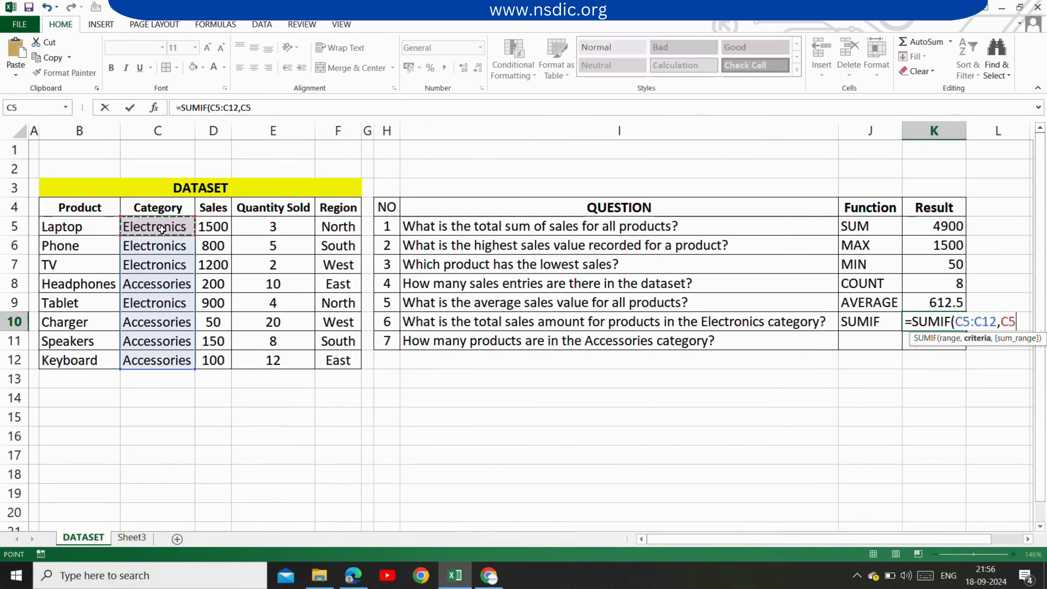
pyautogui.write(',')
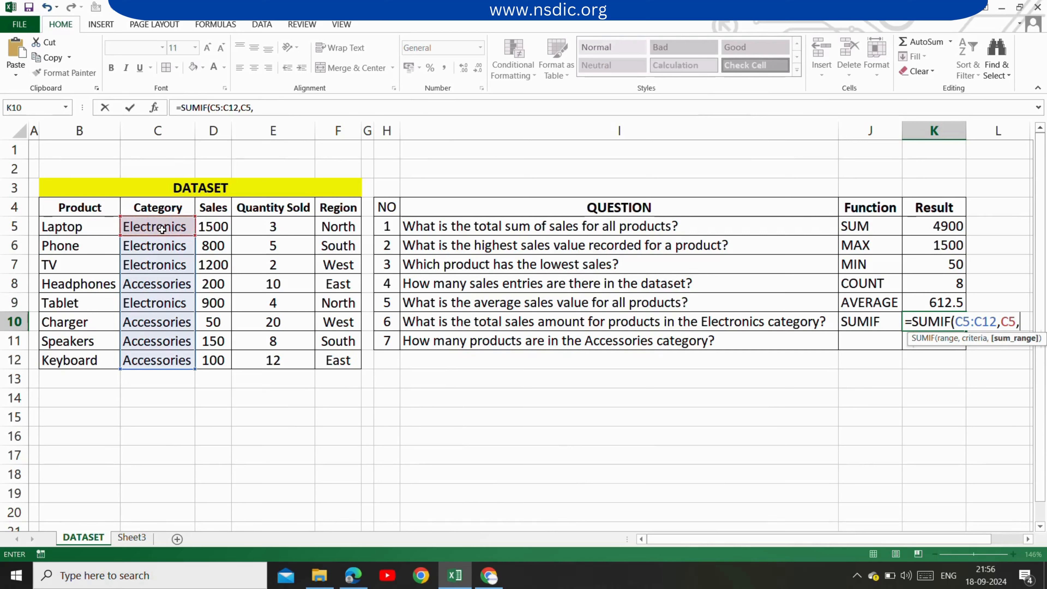
pyautogui.click(204, 227)
pyautogui.moveTo(204, 227); pyautogui.dragTo(213, 366)
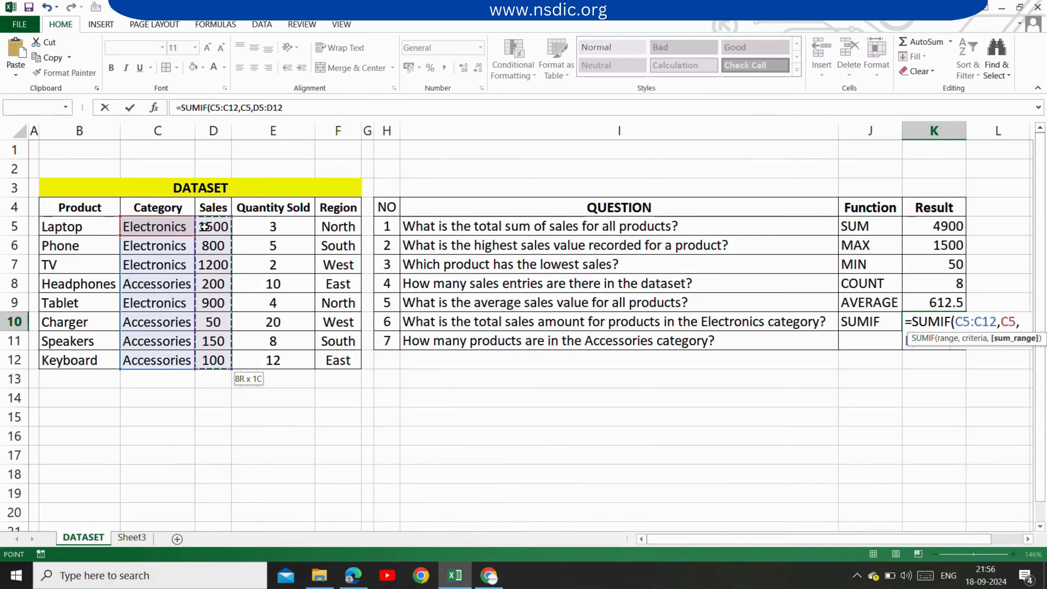
pyautogui.press('Return')
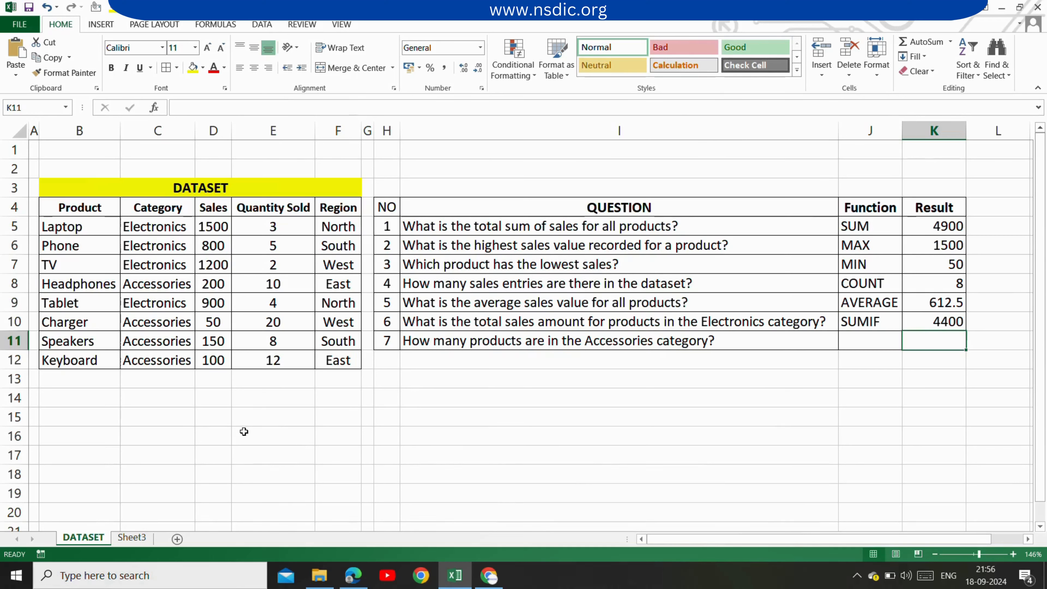
# Step: Cross-check the Electronics sales total by adding the individual values with =D5+D6+D7+D9 in E14
pyautogui.click(253, 403)
pyautogui.write('=')
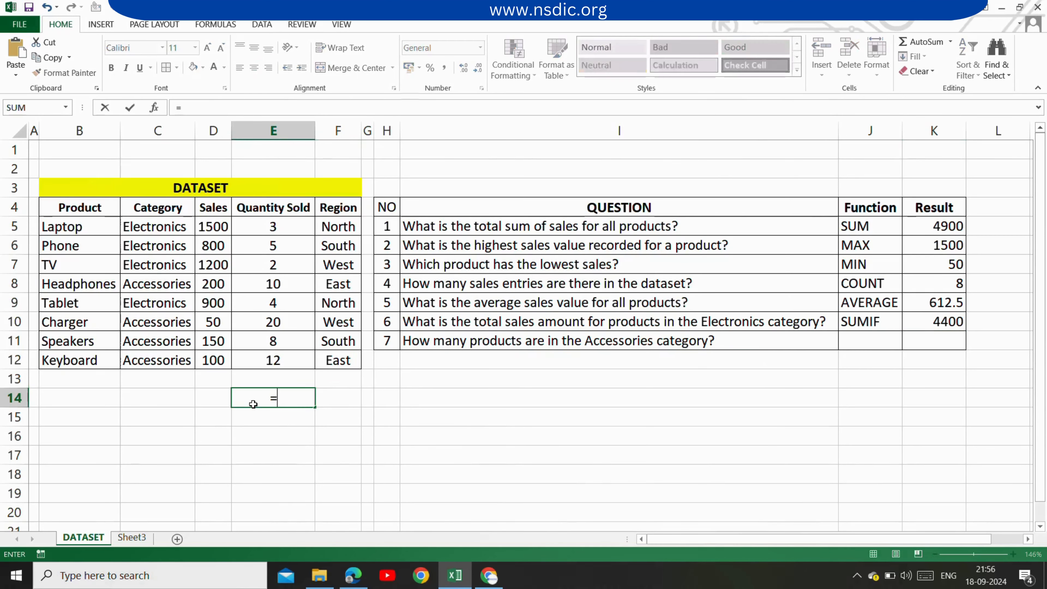
pyautogui.click(206, 230)
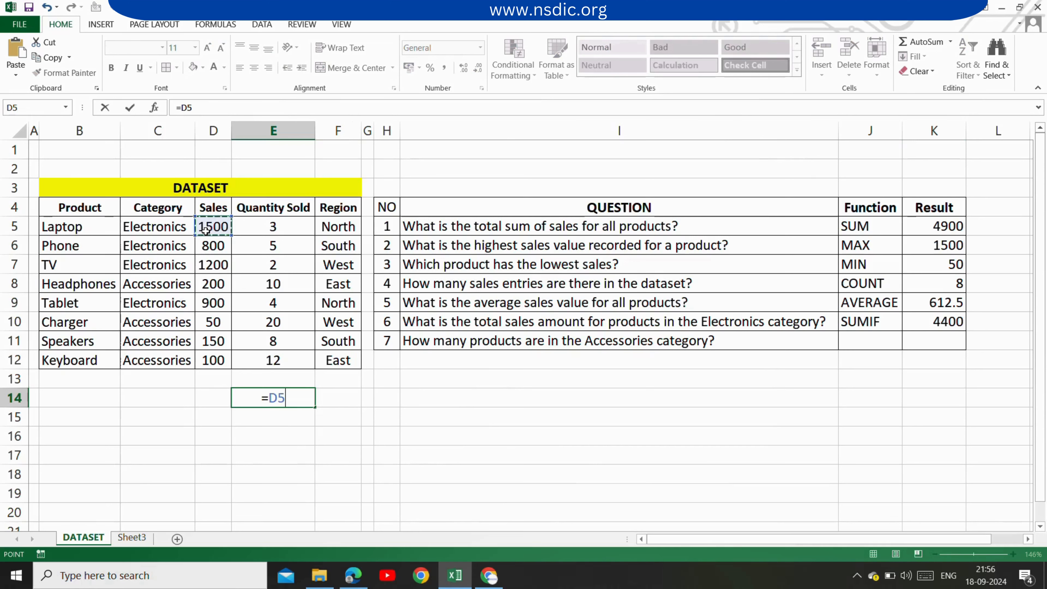
pyautogui.write('+')
pyautogui.click(211, 249)
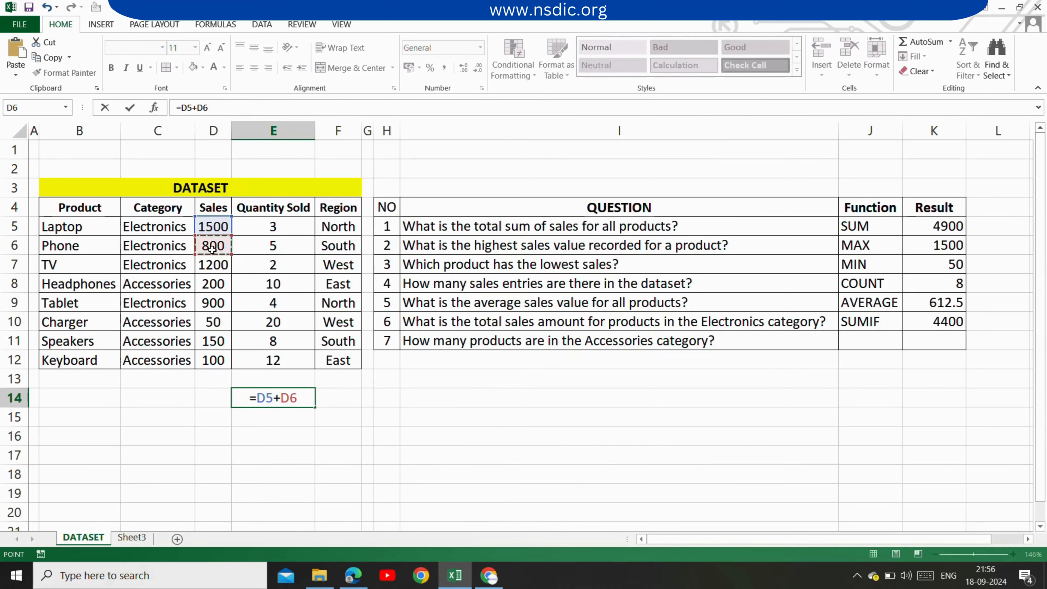
pyautogui.write('+')
pyautogui.click(212, 264)
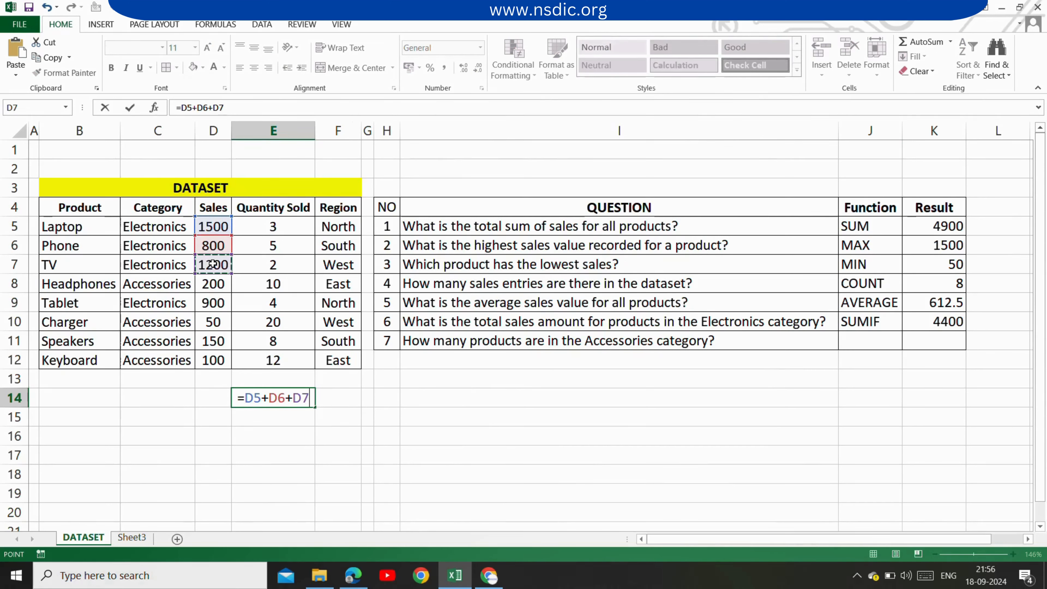
pyautogui.write('+')
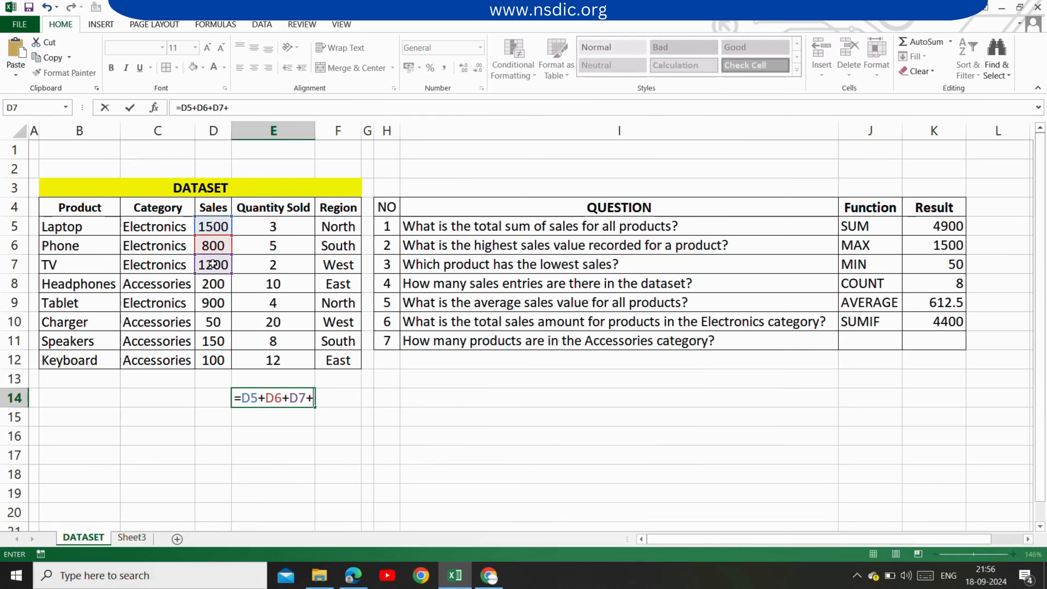
pyautogui.click(213, 304)
pyautogui.press('Return')
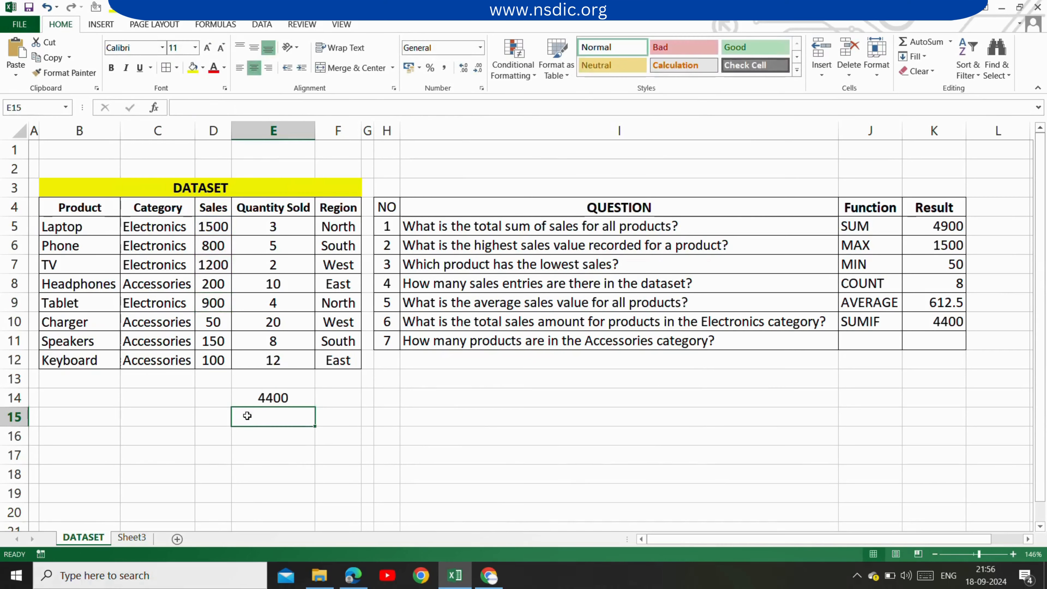
pyautogui.click(263, 399)
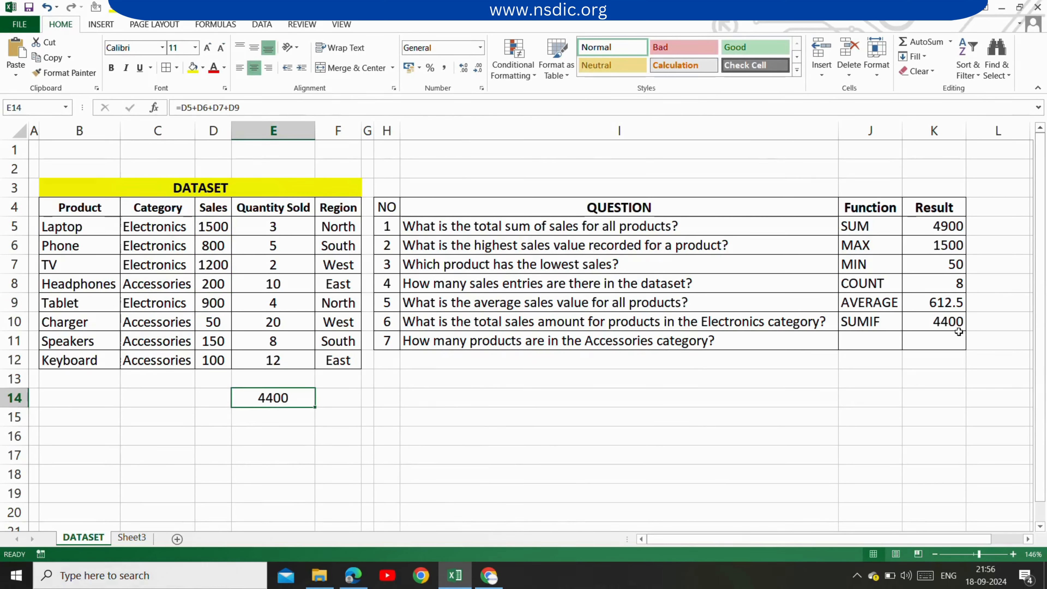
# Step: For question 7, enter COUNTIF as the function name in J11
pyautogui.click(848, 341)
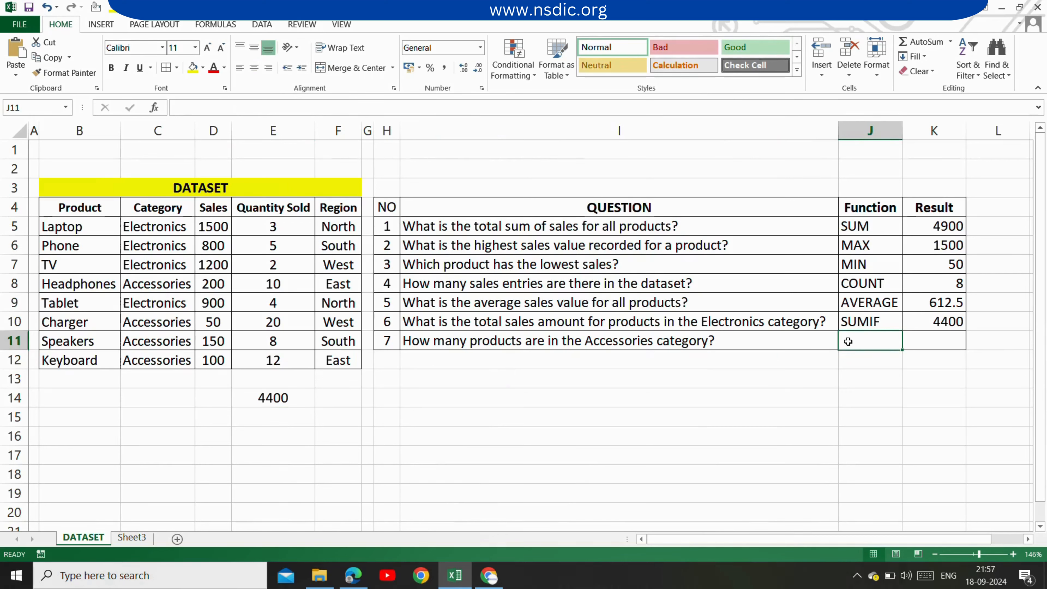
pyautogui.write('C')
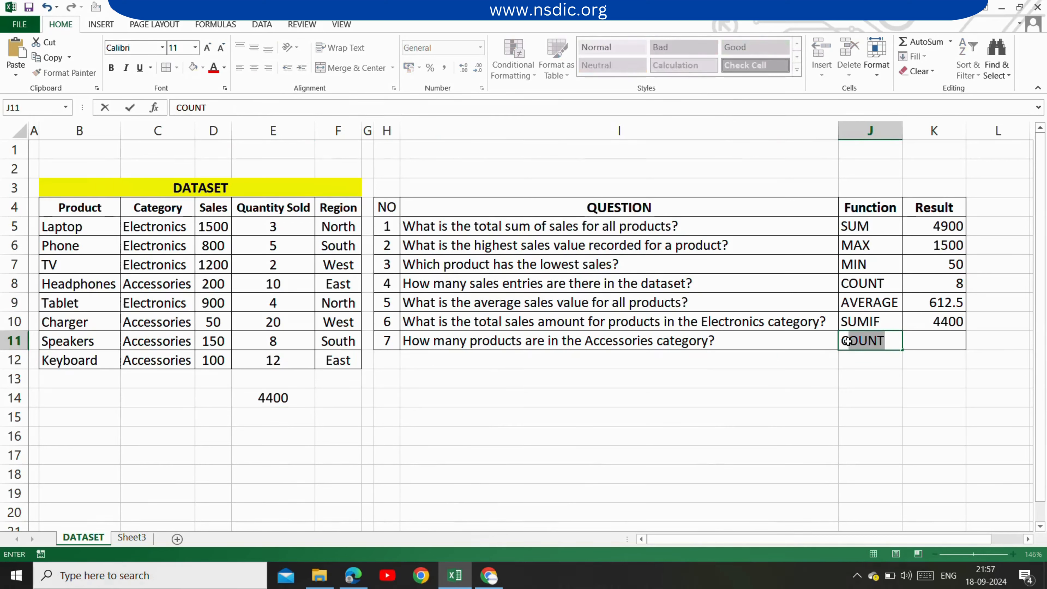
pyautogui.write('O')
pyautogui.click(883, 343)
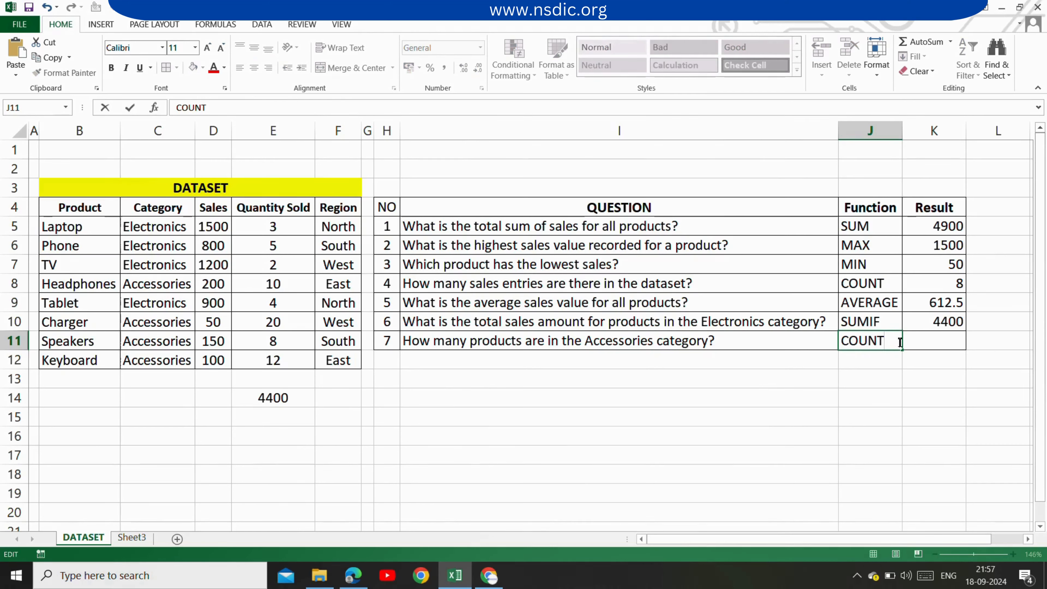
pyautogui.write('IF')
# Step: Count the products in the Accessories category with =COUNTIF(C5:C12,C8) in the question 7 result cell K11
pyautogui.click(923, 341)
pyautogui.write('=')
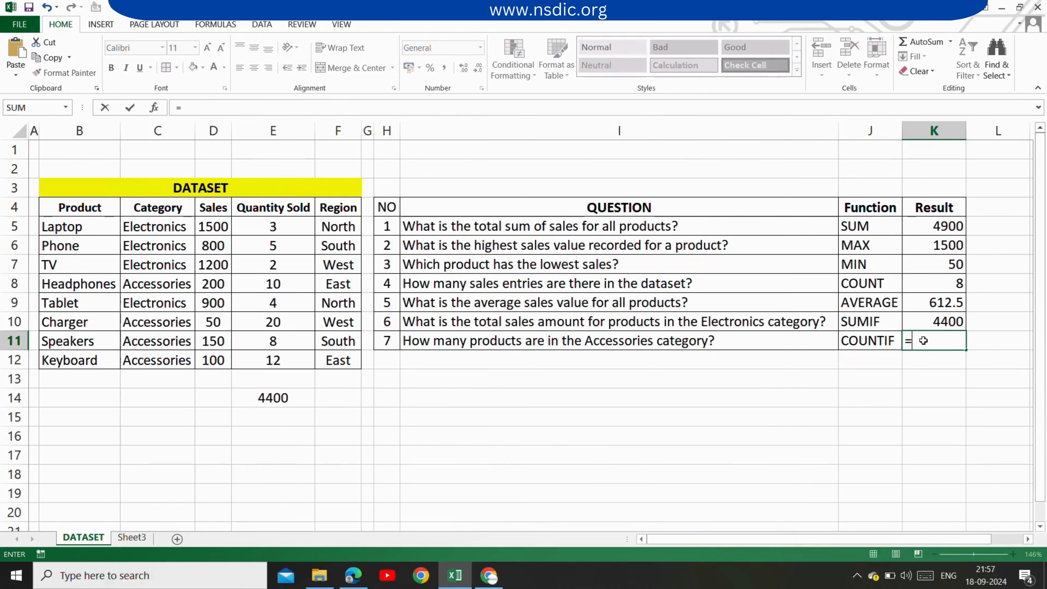
pyautogui.write('COUN')
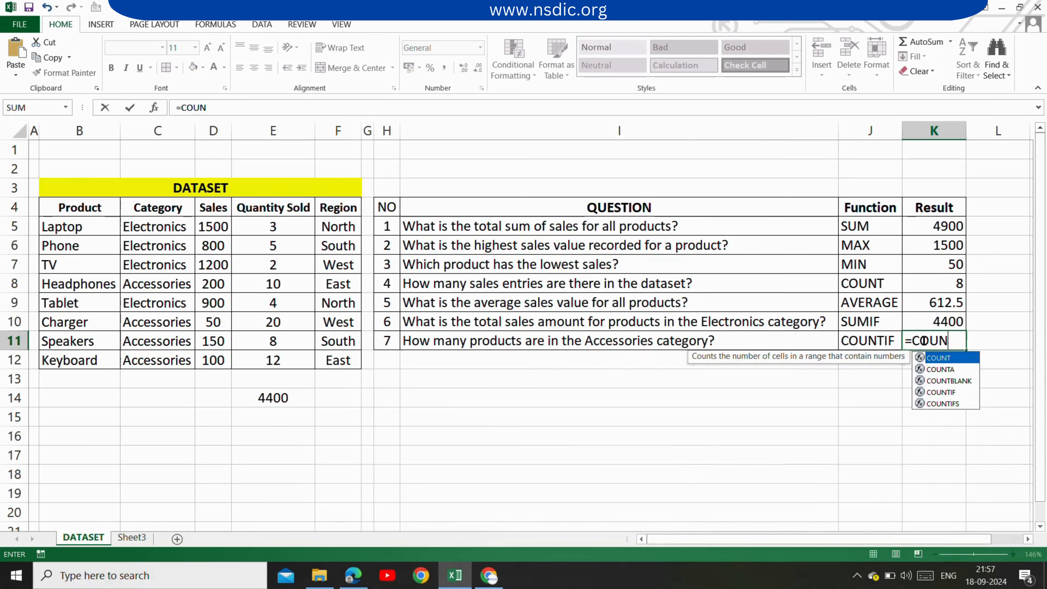
pyautogui.write('TIF')
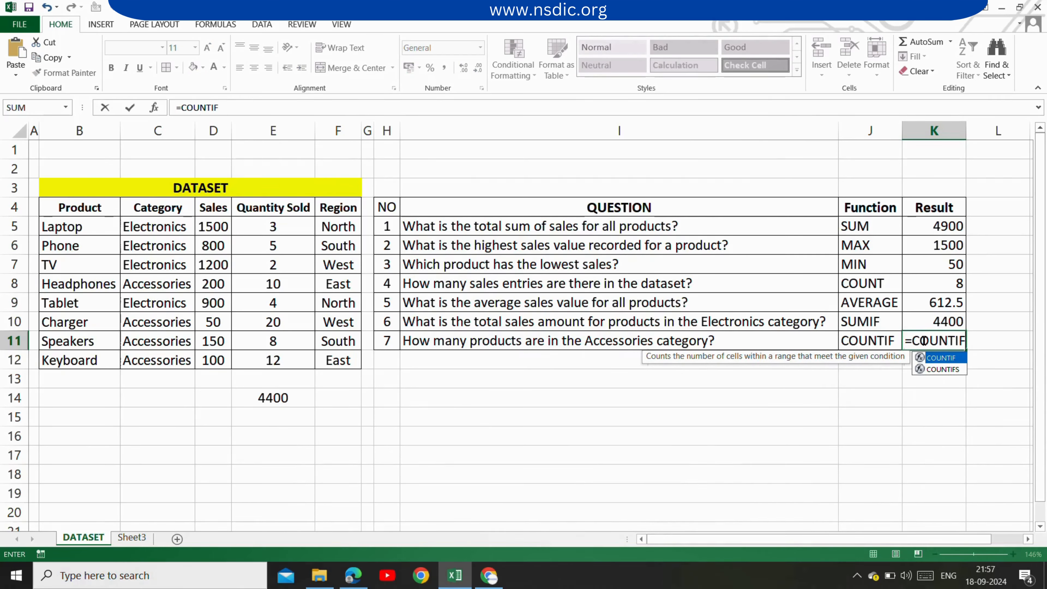
pyautogui.write('(')
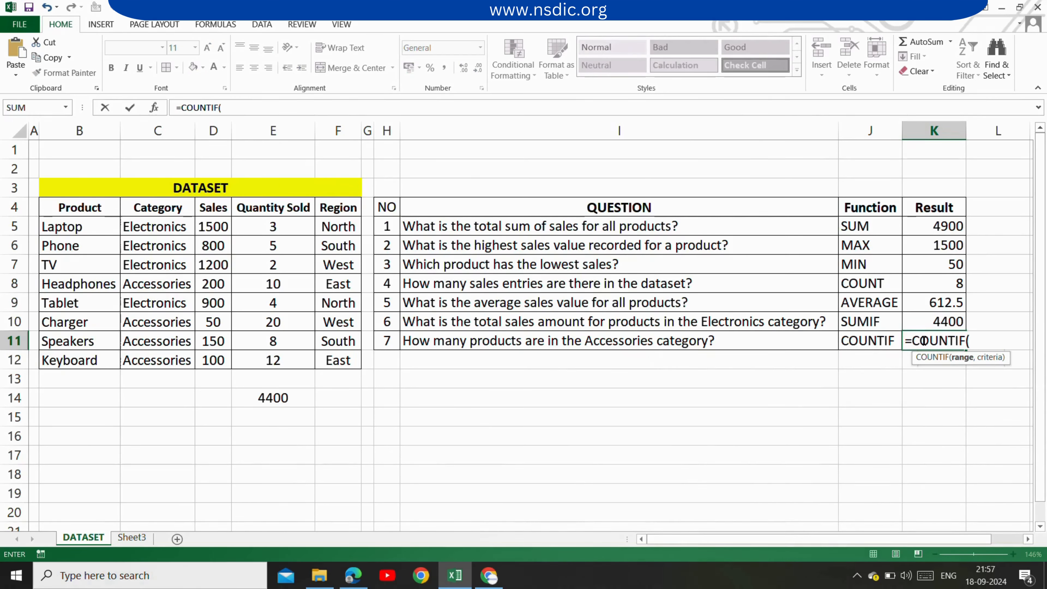
pyautogui.click(157, 228)
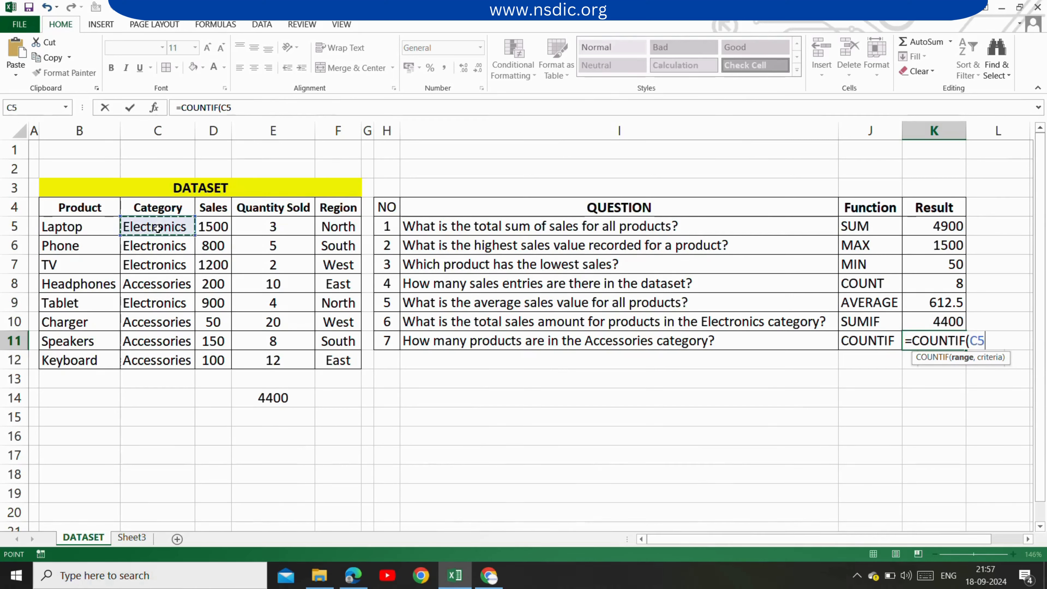
pyautogui.hotkey('shift', 'Down')
pyautogui.hotkey('shift', 'Down')
pyautogui.hotkey('shift', 'Down')
pyautogui.hotkey('shift', 'Down')
pyautogui.hotkey('shift', 'Down')
pyautogui.hotkey('shift', 'Down')
pyautogui.hotkey('shift', 'Down')
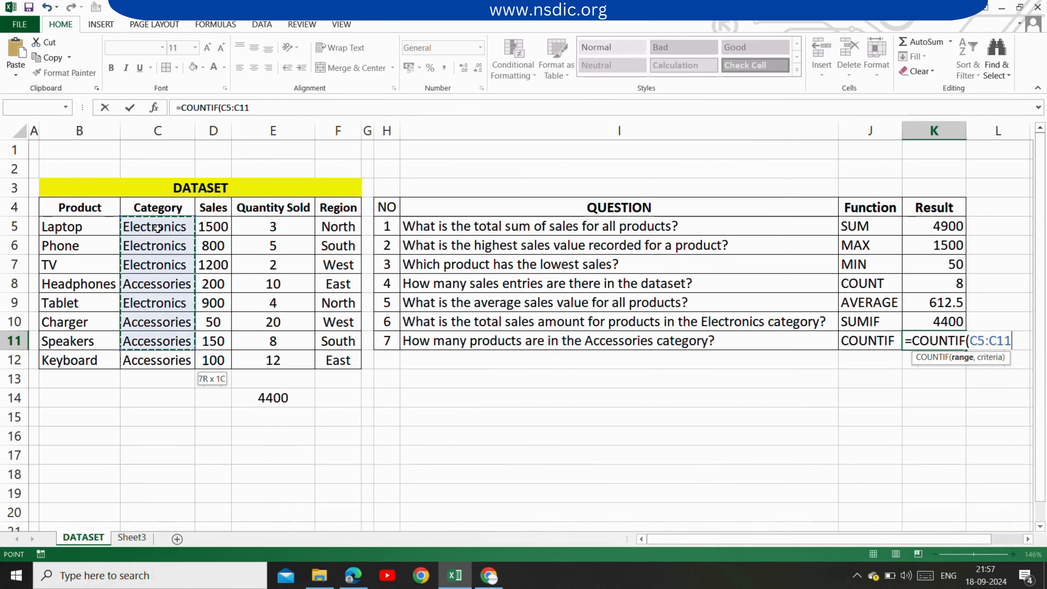
pyautogui.write(',')
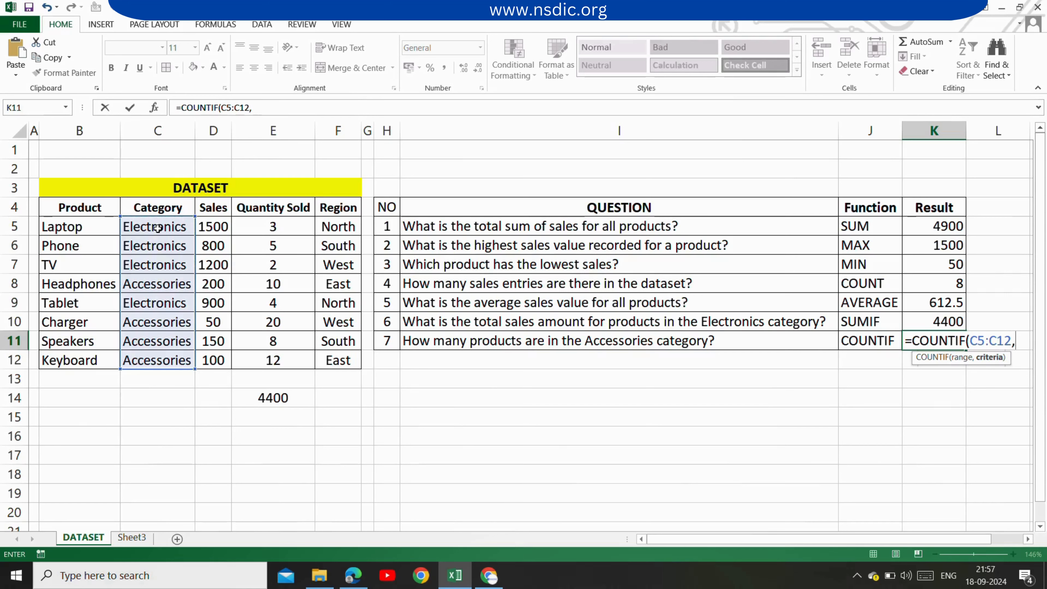
pyautogui.click(149, 284)
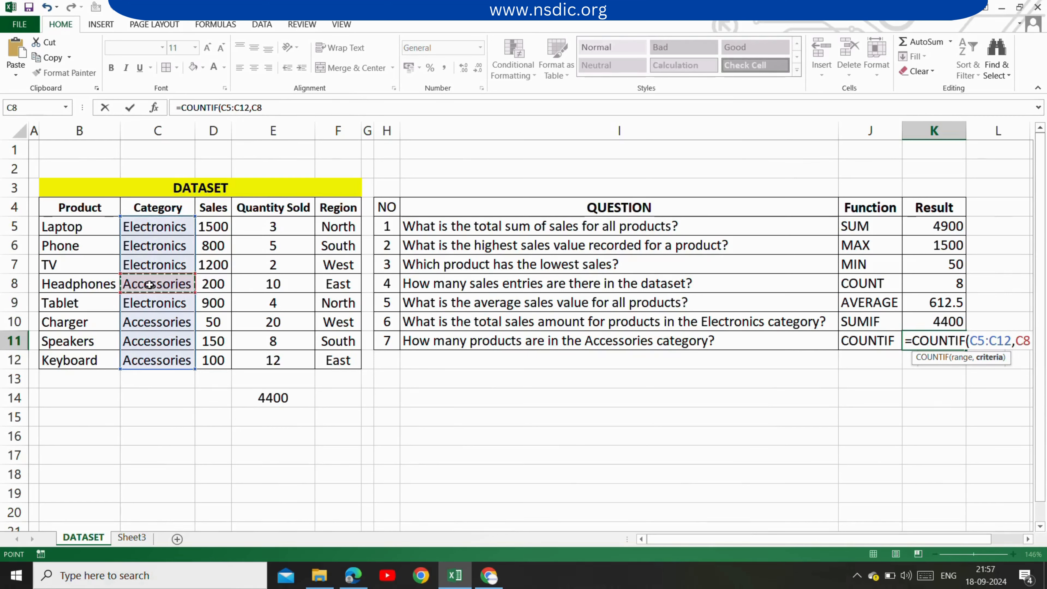
pyautogui.write(')')
pyautogui.press('Return')
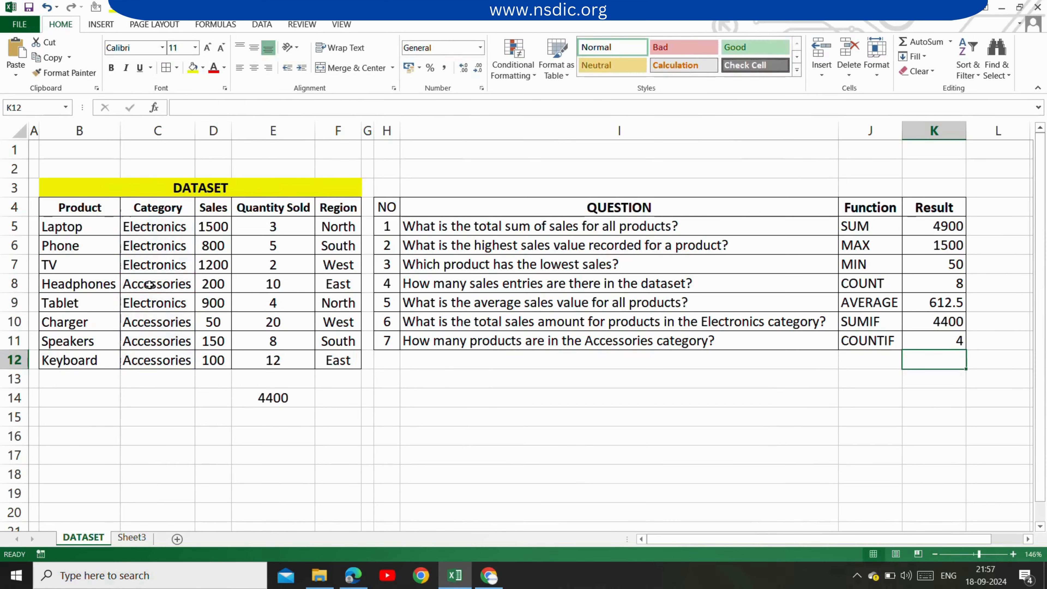